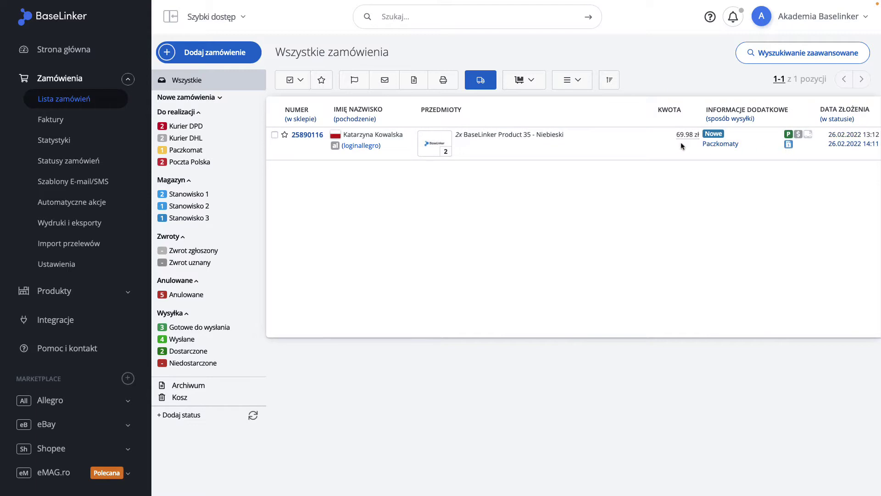
# Step: Open the order containing BaseLinker Product 35 - Niebieski and open its VAT invoice for editing
pyautogui.click(307, 134)
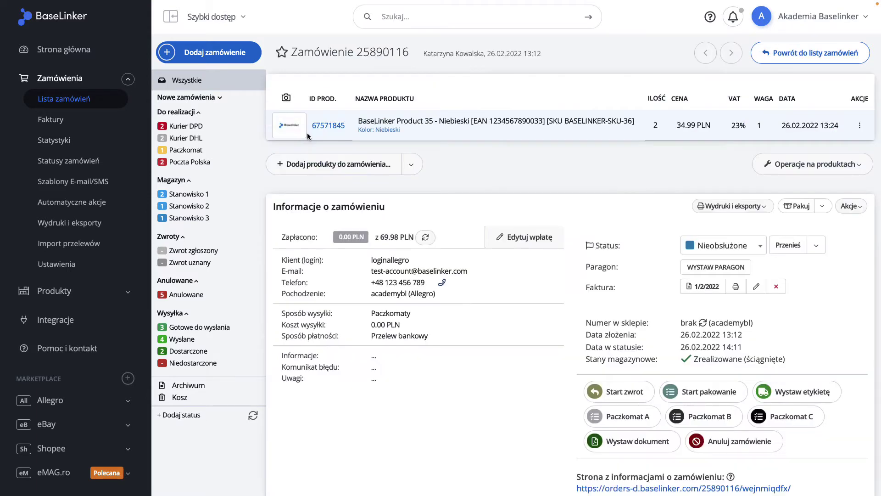
pyautogui.click(756, 287)
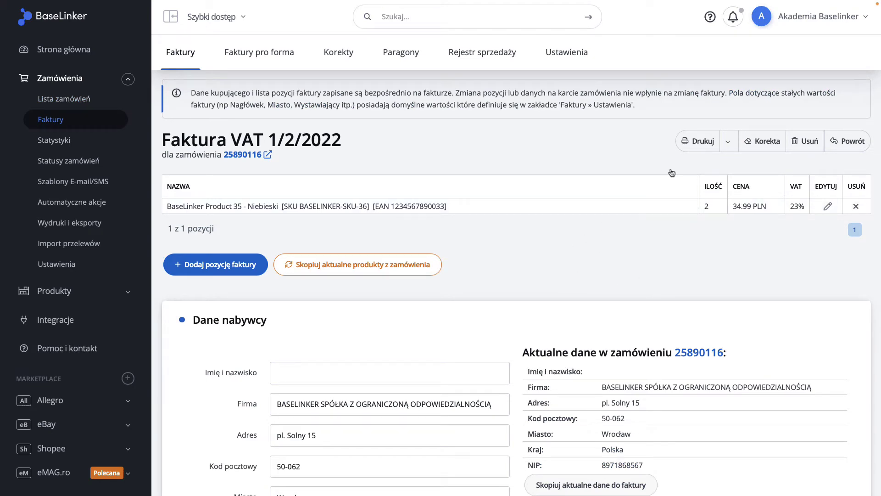
# Step: Generate a duplicate of the VAT invoice, examine its duplicate date line and close the preview
pyautogui.click(728, 143)
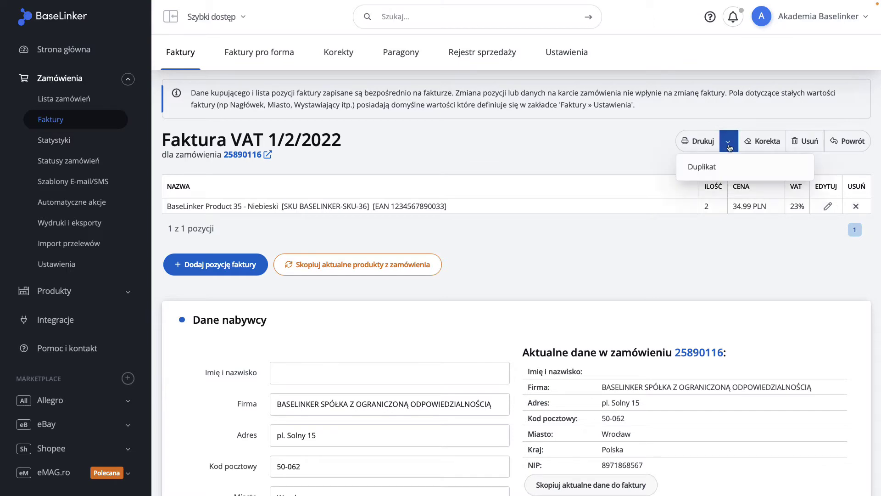
pyautogui.click(728, 173)
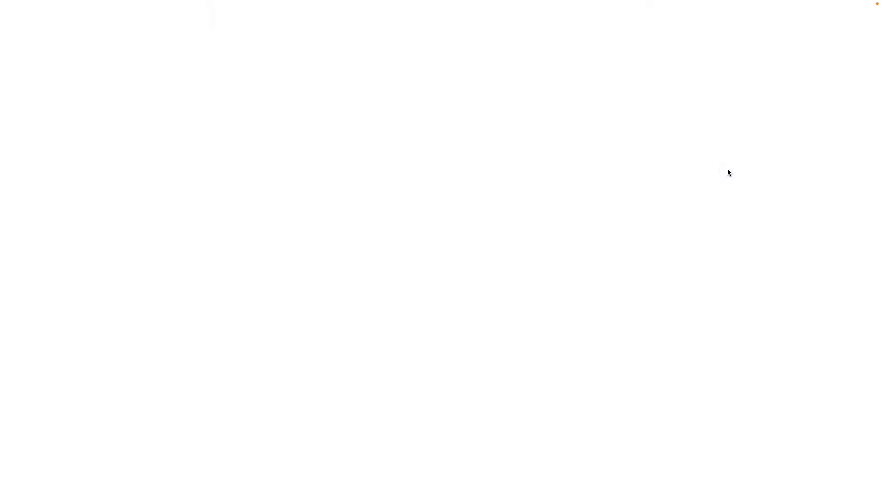
pyautogui.moveTo(671, 134); pyautogui.dragTo(838, 133)
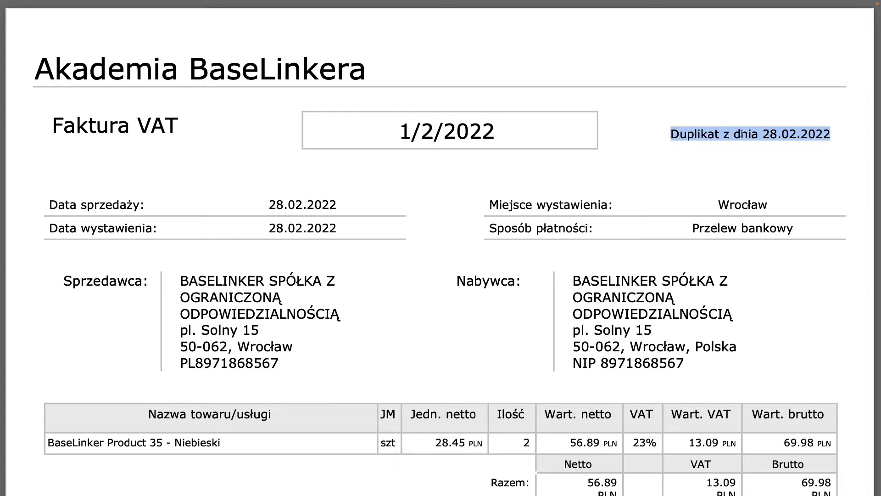
pyautogui.click(835, 134)
pyautogui.press('super+w')
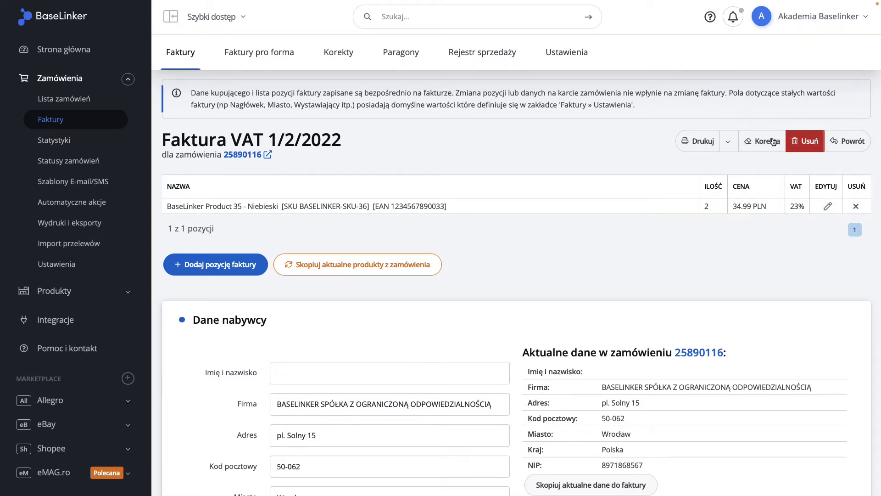
pyautogui.click(863, 144)
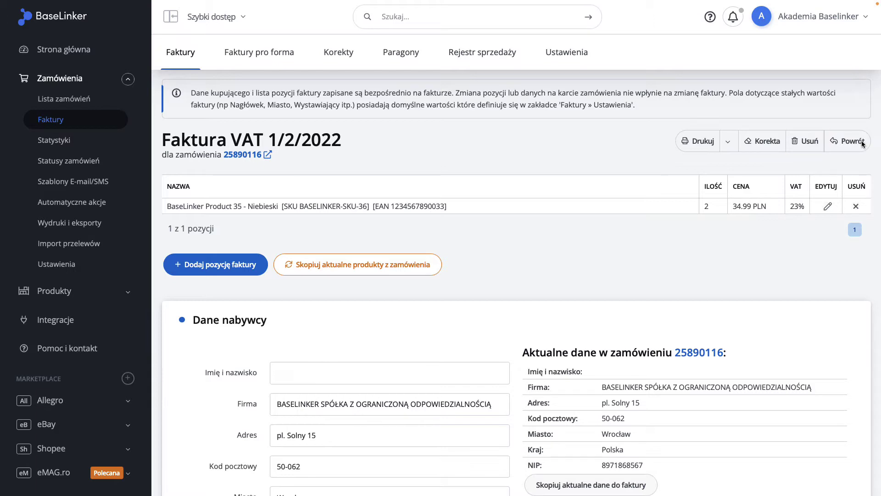
# Step: Examine the new invoice item form from product name through quantity, gross price and VAT rate, and cancel it
pyautogui.click(216, 273)
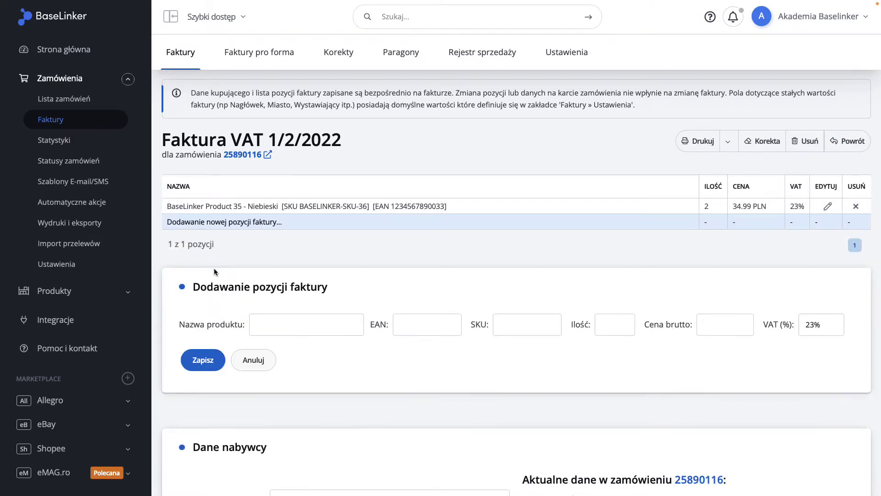
pyautogui.scroll(-1, 214, 268)
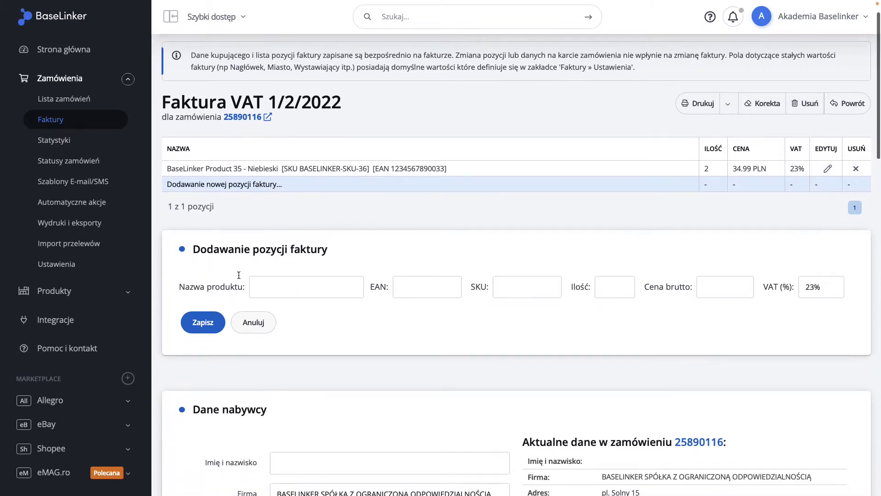
pyautogui.click(273, 284)
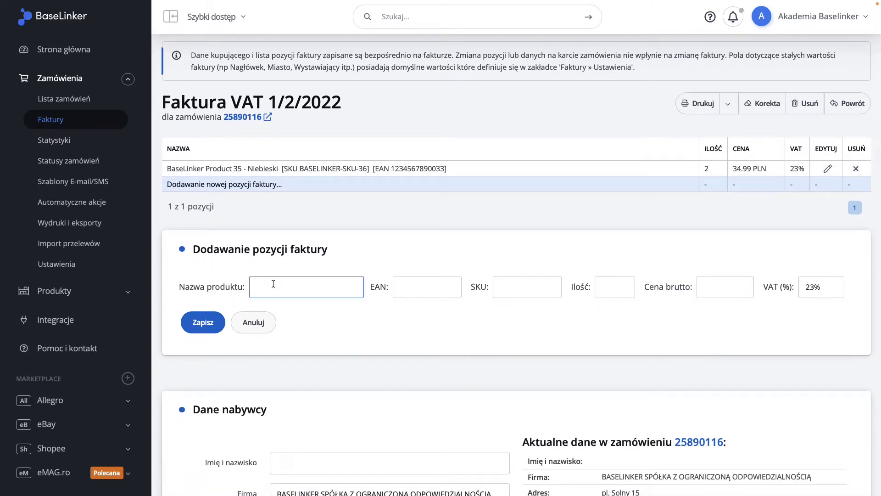
pyautogui.click(429, 288)
pyautogui.click(496, 286)
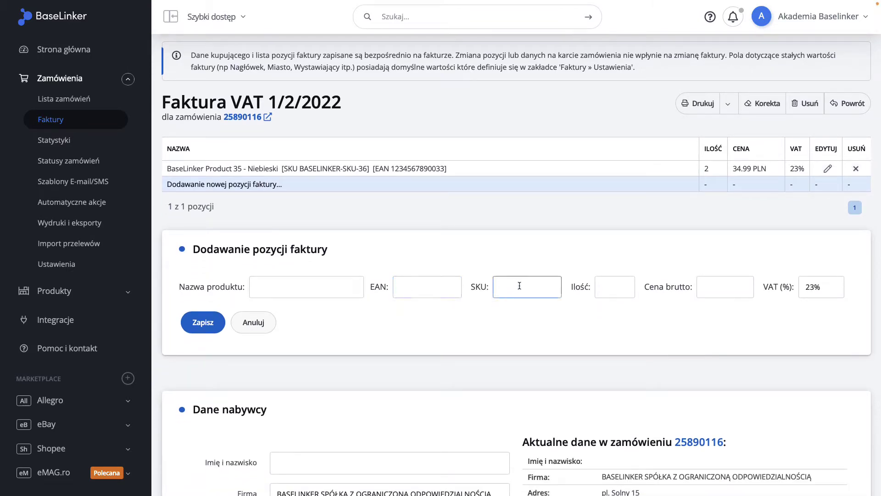
pyautogui.click(611, 285)
pyautogui.click(734, 288)
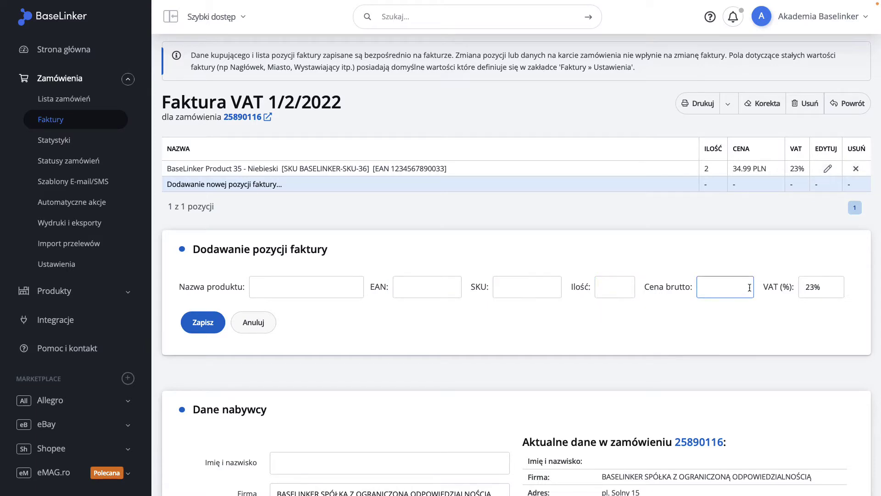
pyautogui.click(823, 286)
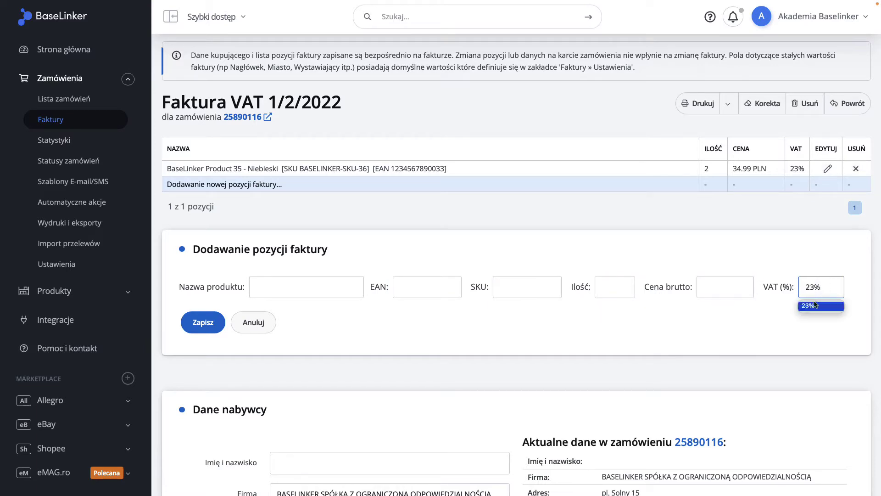
pyautogui.click(813, 304)
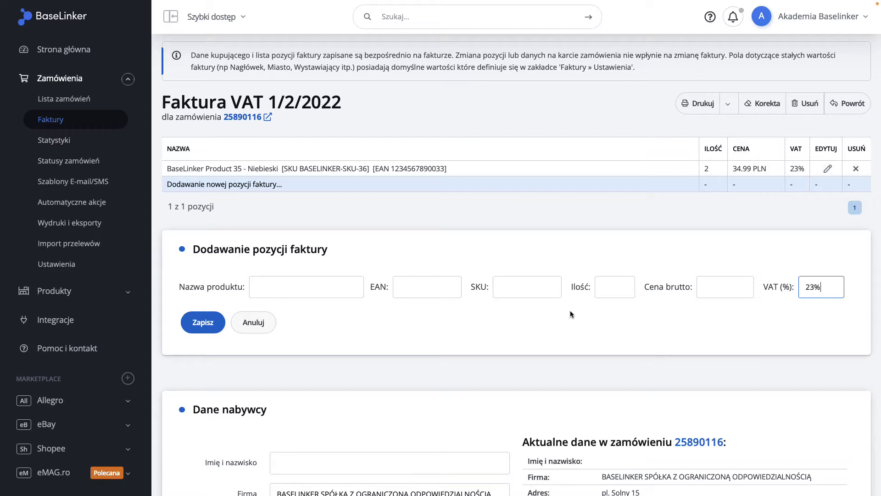
pyautogui.click(255, 323)
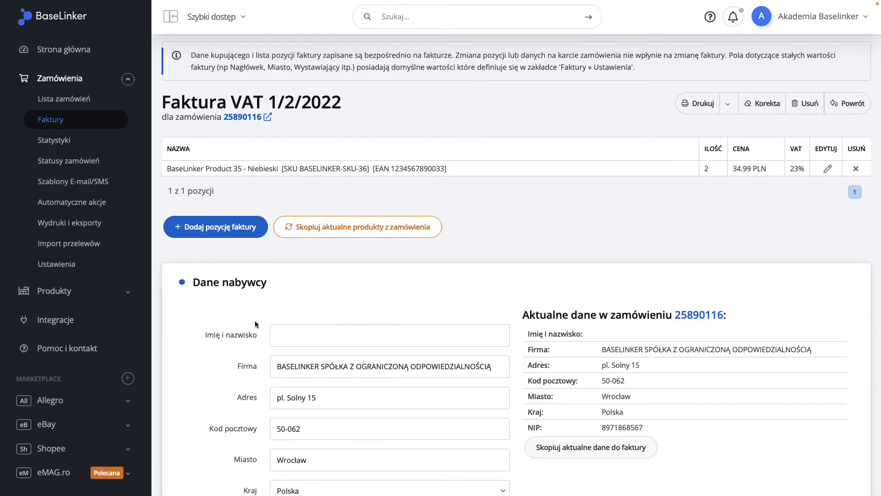
# Step: Examine the invoice's buyer details from name and company through address, country and tax number
pyautogui.scroll(-4, 255, 323)
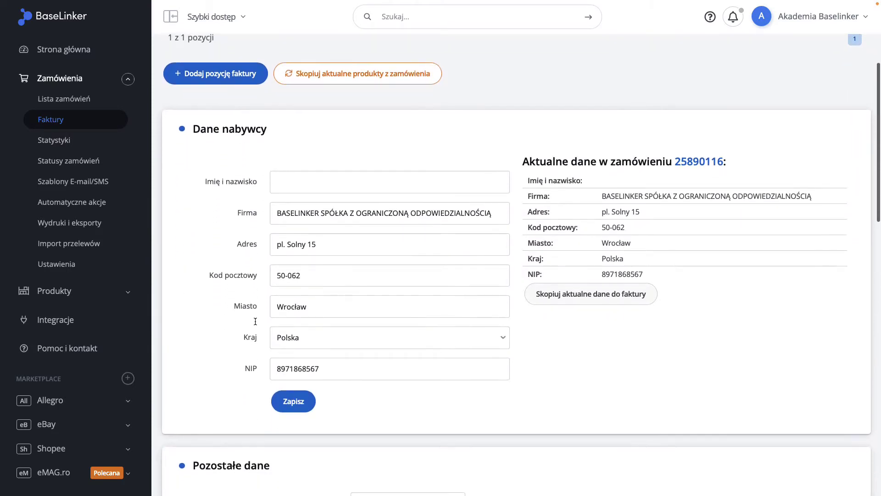
pyautogui.click(285, 185)
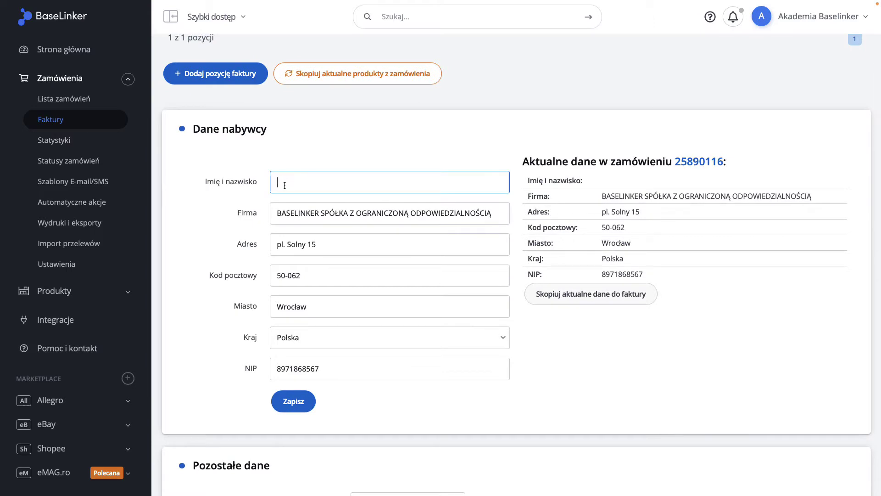
pyautogui.click(277, 213)
pyautogui.click(276, 248)
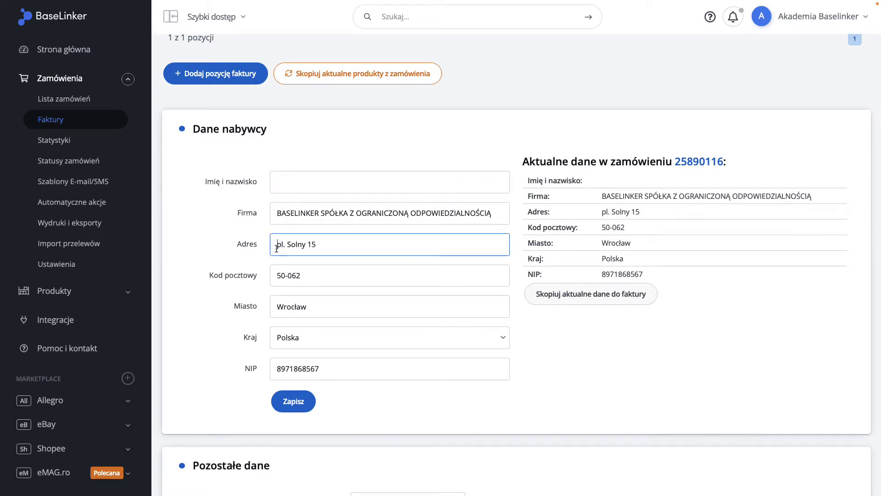
pyautogui.click(276, 276)
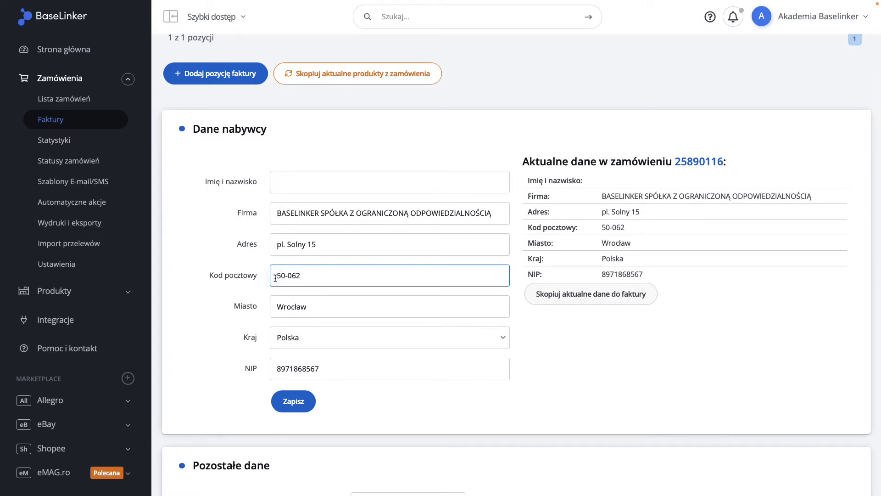
pyautogui.click(277, 305)
pyautogui.click(278, 337)
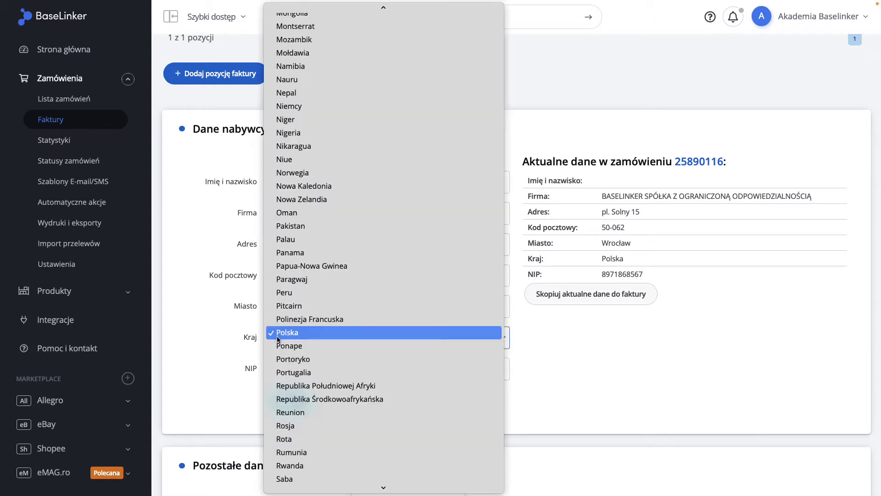
pyautogui.click(278, 338)
pyautogui.click(278, 367)
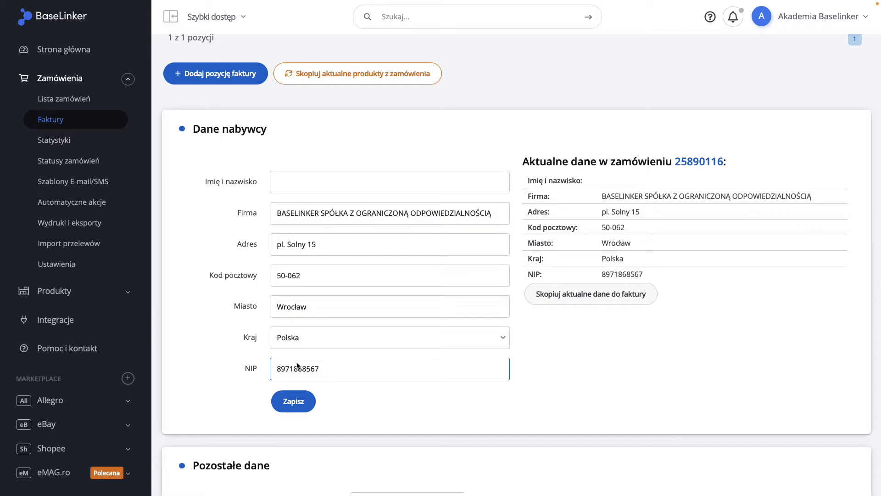
# Step: Copy the order's current buyer details to the invoice and save the buyer data
pyautogui.click(580, 299)
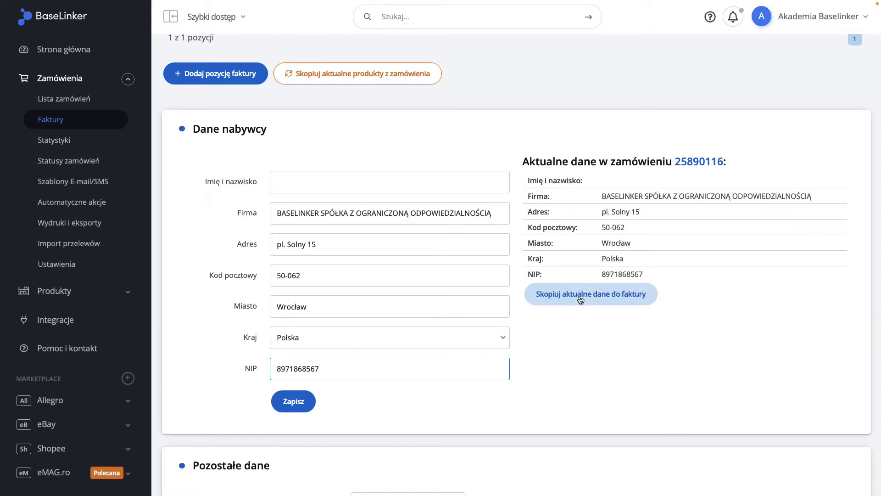
pyautogui.click(580, 299)
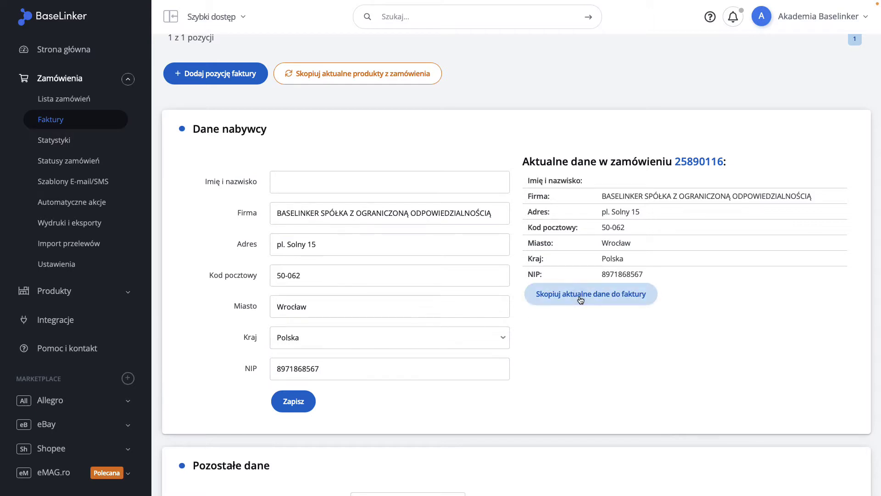
pyautogui.click(307, 402)
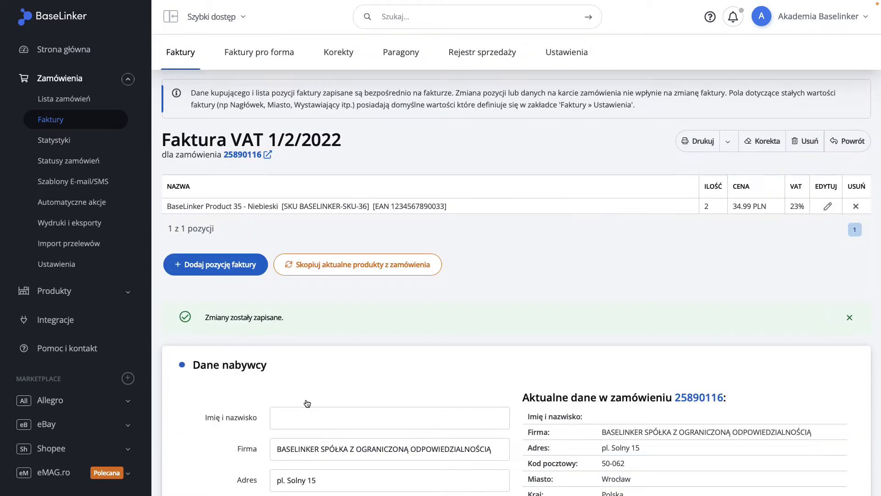
# Step: Keep the domyślna numbering series and set the invoice's sequence number to 2
pyautogui.scroll(-8, 307, 402)
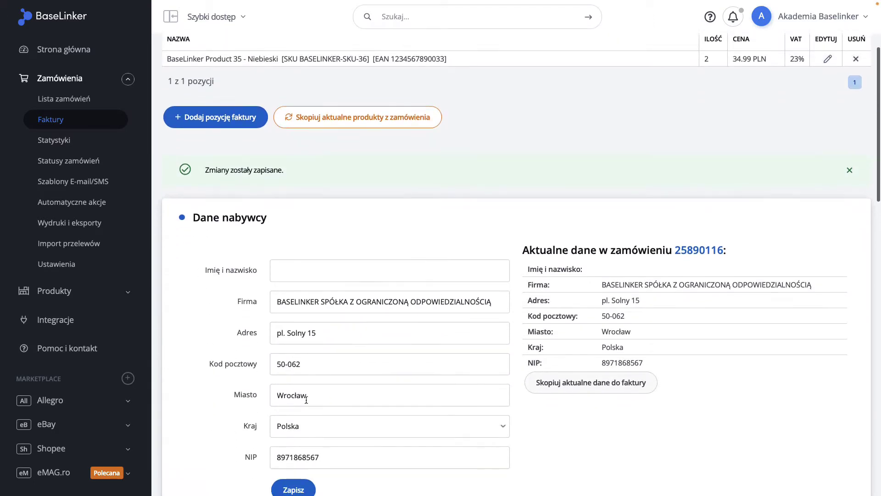
pyautogui.scroll(-4, 306, 399)
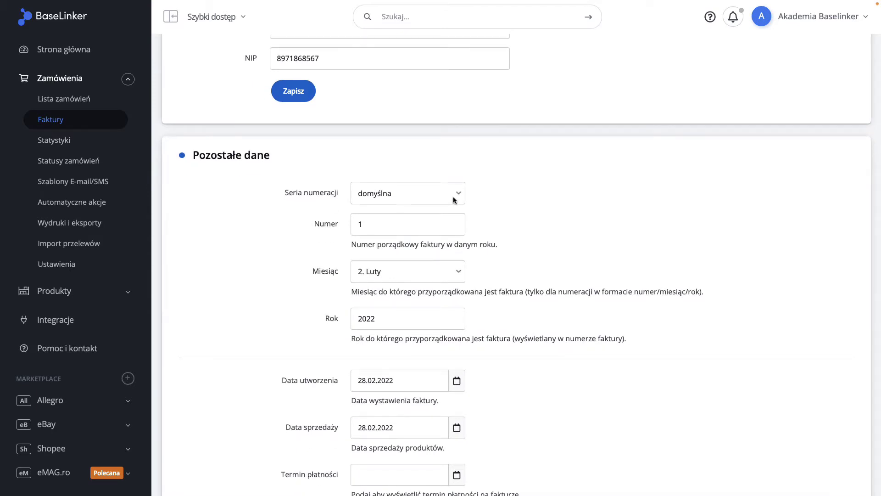
pyautogui.click(453, 196)
pyautogui.click(453, 196)
pyautogui.click(453, 223)
pyautogui.scroll(-1, 453, 223)
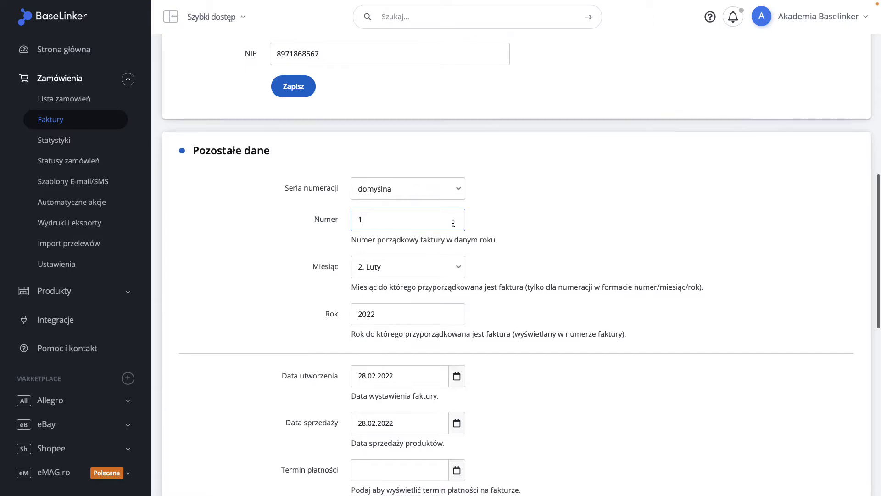
pyautogui.press('BackSpace')
pyautogui.write('2')
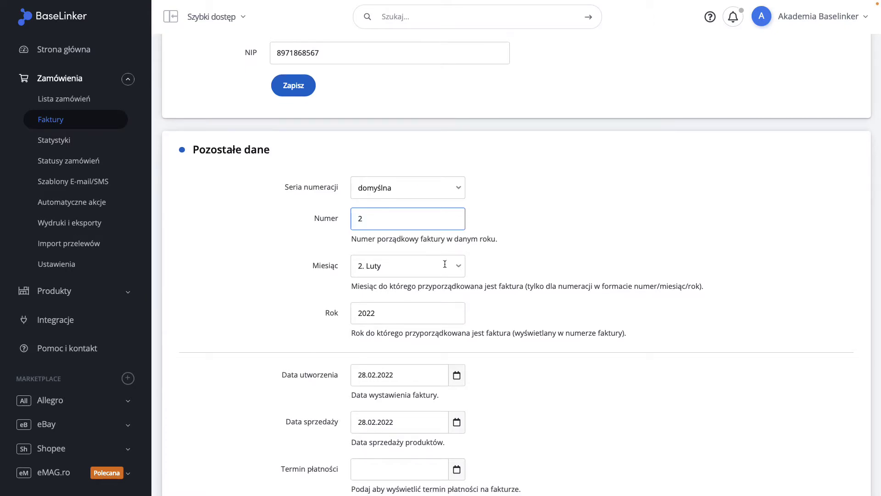
# Step: Set the invoice's payment due date to 01.03.2022
pyautogui.scroll(-3, 460, 320)
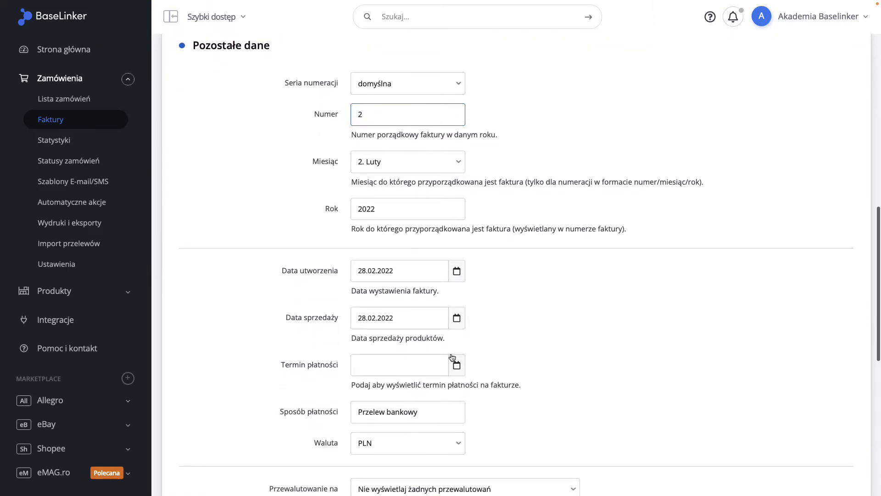
pyautogui.scroll(-2, 452, 357)
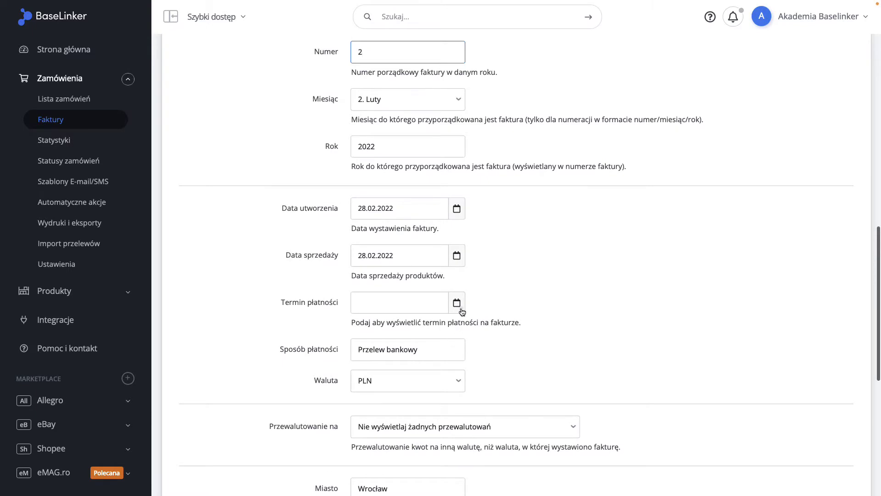
pyautogui.click(461, 311)
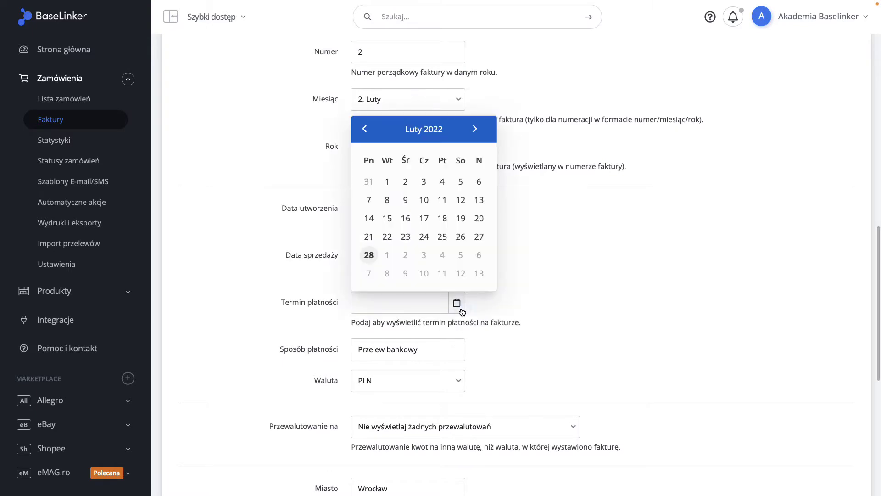
pyautogui.click(475, 130)
pyautogui.click(387, 181)
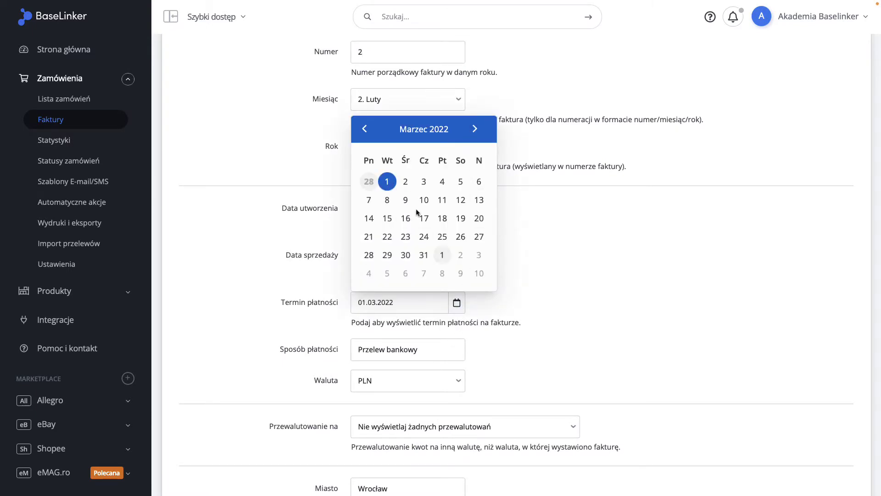
pyautogui.click(495, 298)
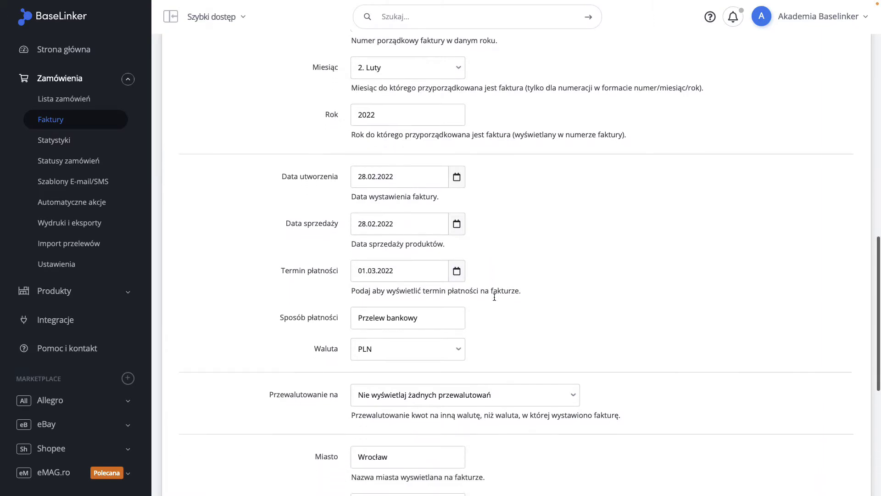
# Step: Check the invoice's payment method and available currencies, leaving Przelew bankowy and PLN selected
pyautogui.scroll(-1, 494, 300)
pyautogui.click(450, 301)
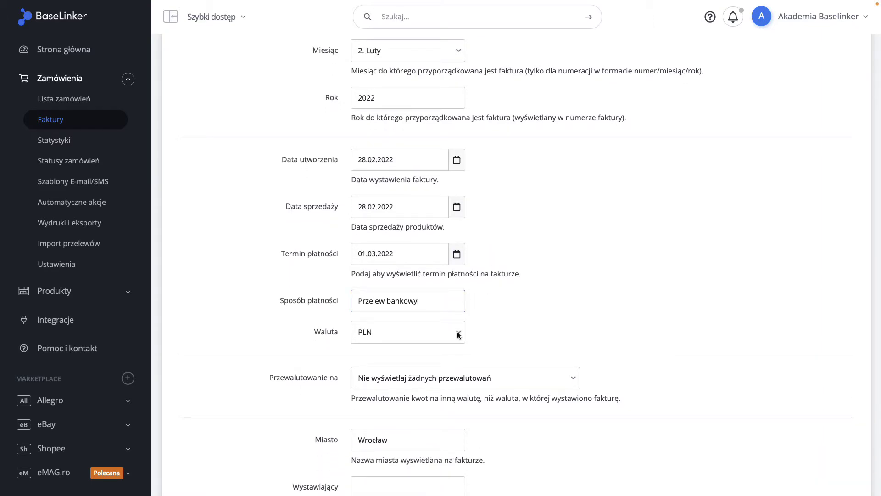
pyautogui.click(458, 332)
pyautogui.click(457, 331)
pyautogui.scroll(-2, 457, 331)
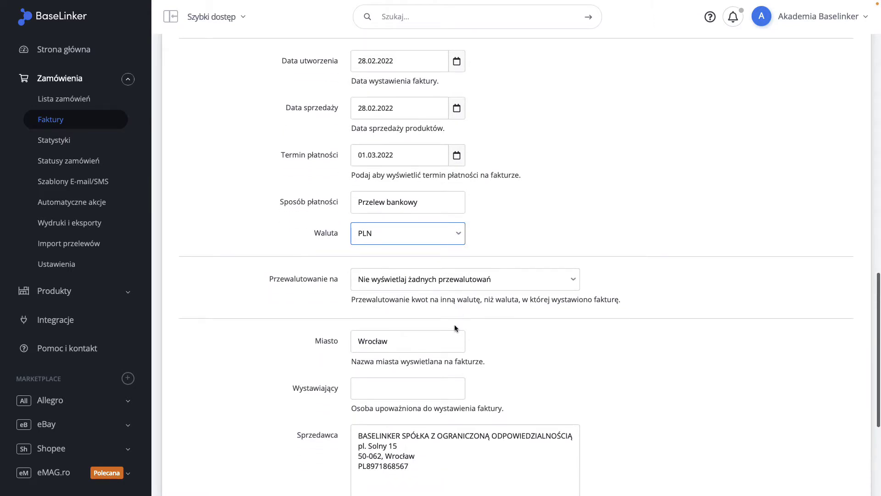
# Step: Keep the currency conversion at Nie wyświetlaj żadnych przewalutowań and save the invoice's remaining data
pyautogui.click(437, 282)
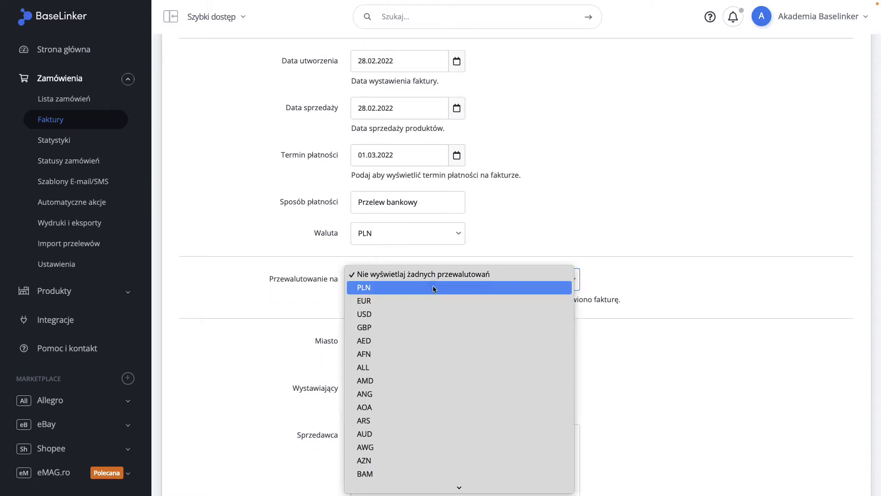
pyautogui.press('Escape')
pyautogui.scroll(-2, 433, 287)
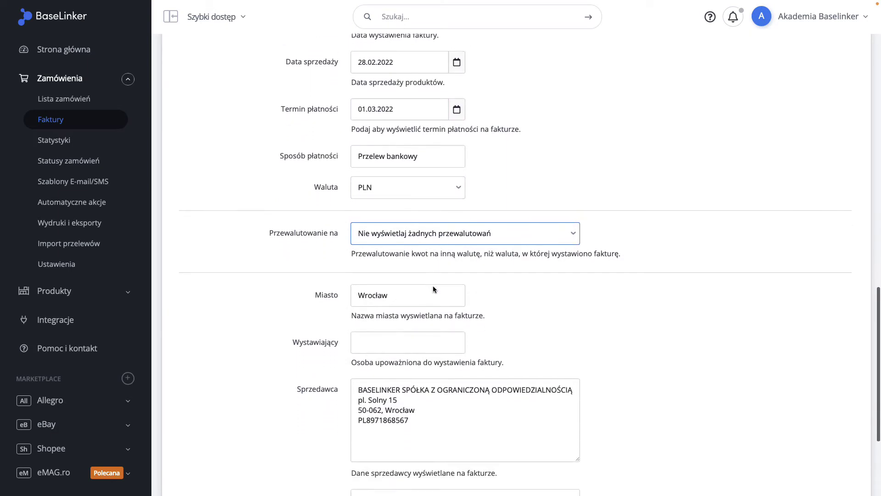
pyautogui.scroll(-1, 433, 285)
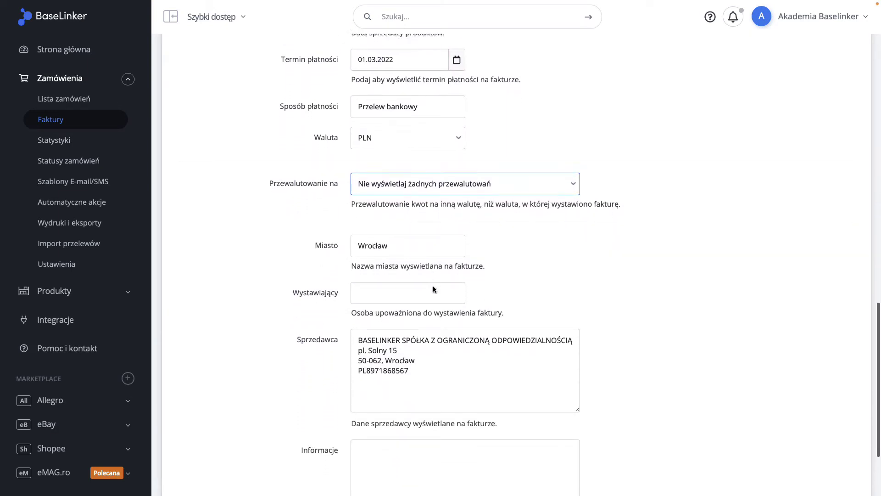
pyautogui.scroll(-3, 433, 286)
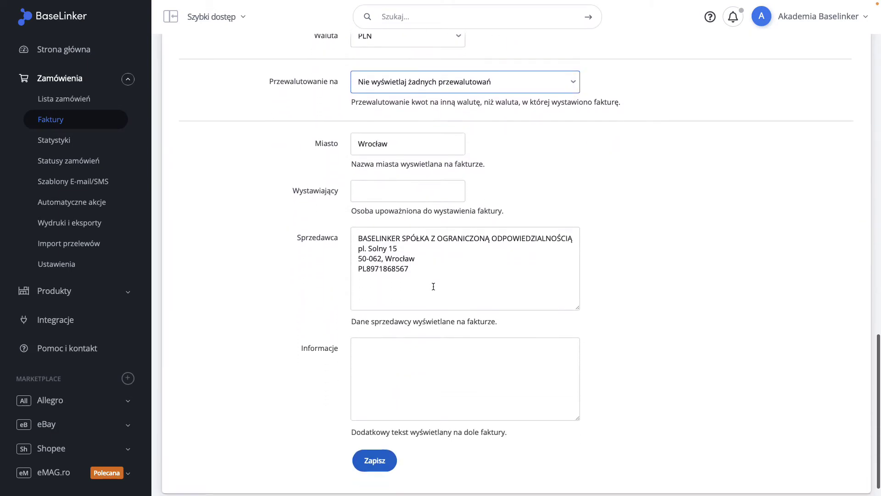
pyautogui.click(384, 438)
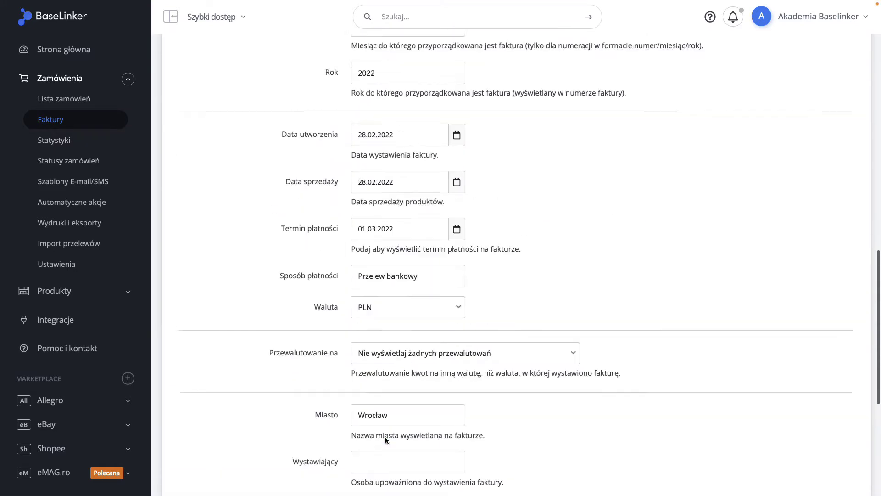
pyautogui.scroll(11, 508, 288)
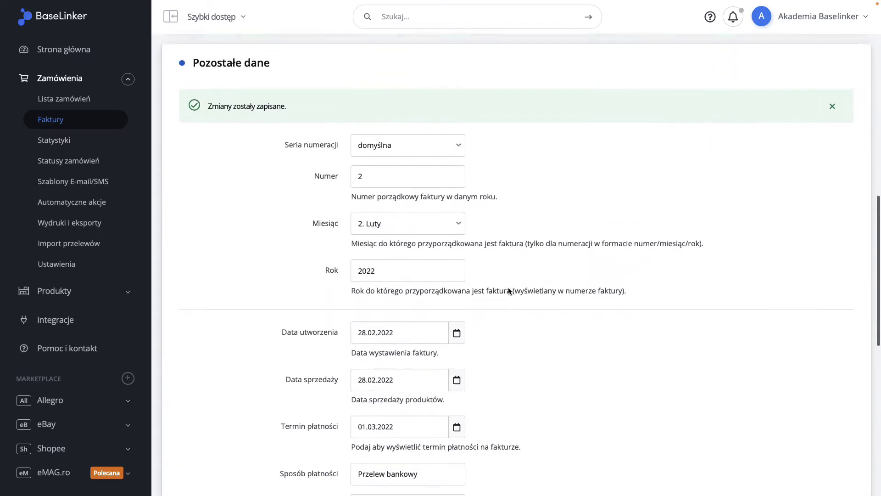
pyautogui.scroll(6, 508, 291)
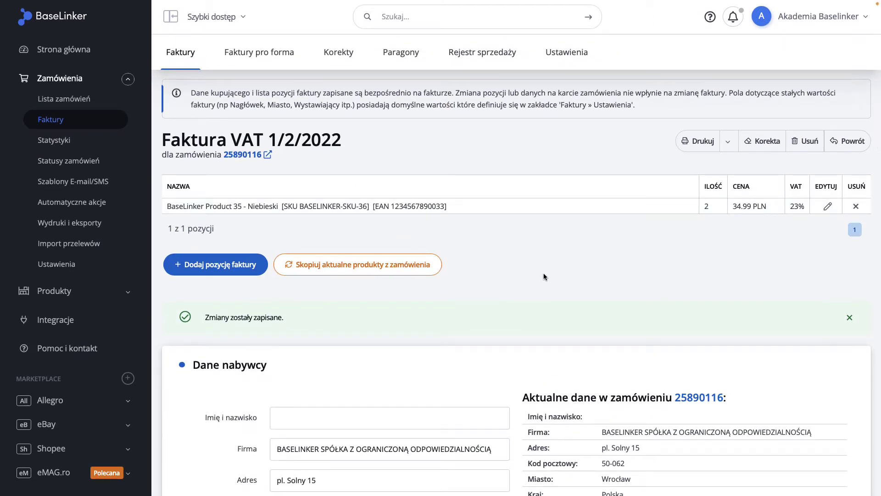
# Step: Return to the invoice list and check the number and payment due date on the invoice's PDF printout
pyautogui.click(848, 147)
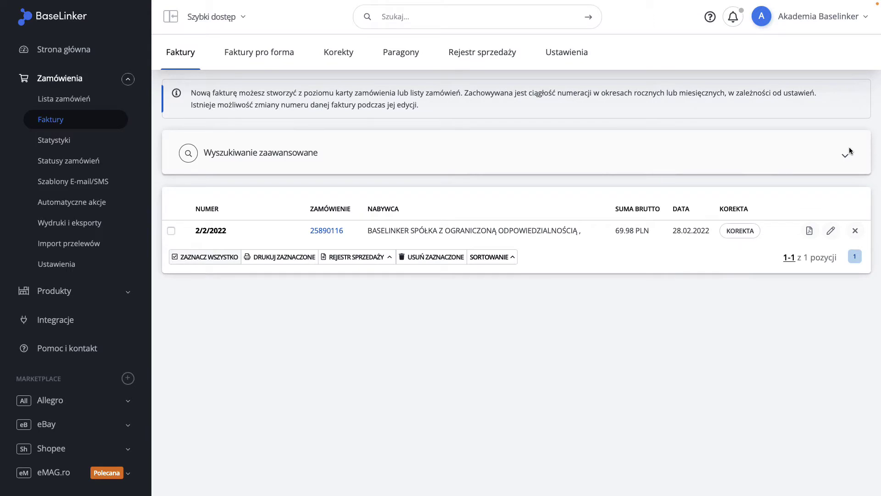
pyautogui.click(809, 232)
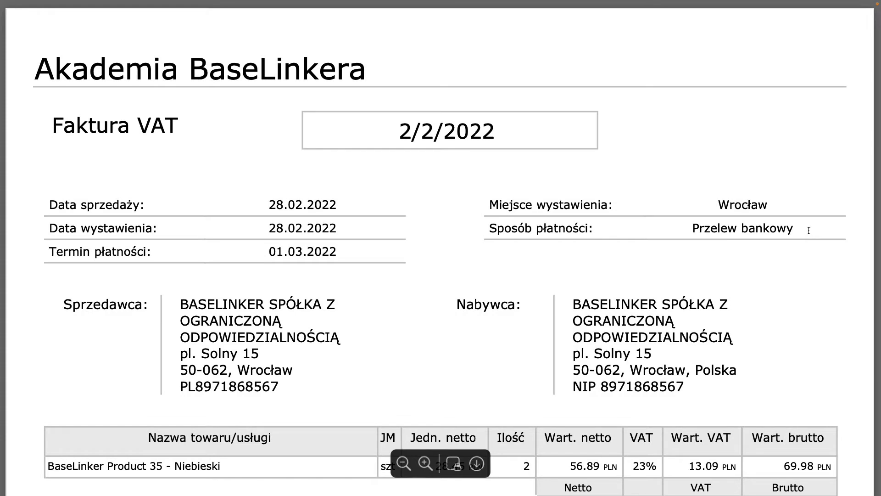
pyautogui.doubleClick(403, 132)
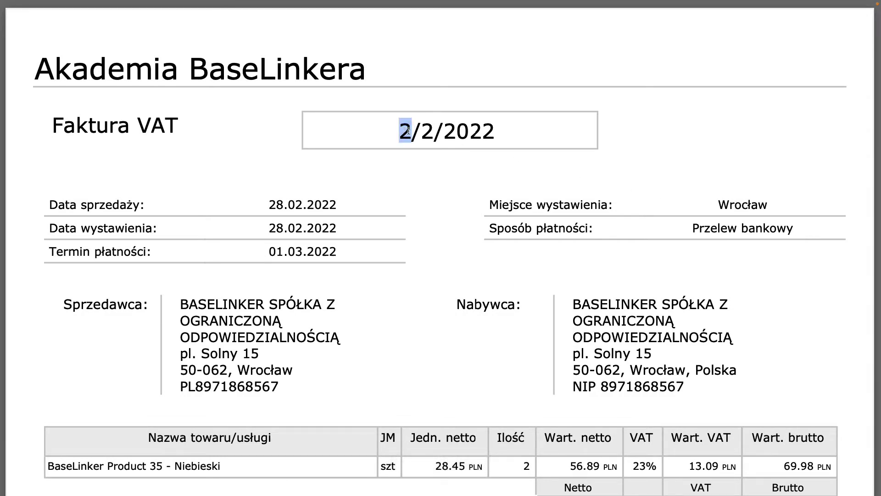
pyautogui.click(407, 131)
pyautogui.doubleClick(336, 250)
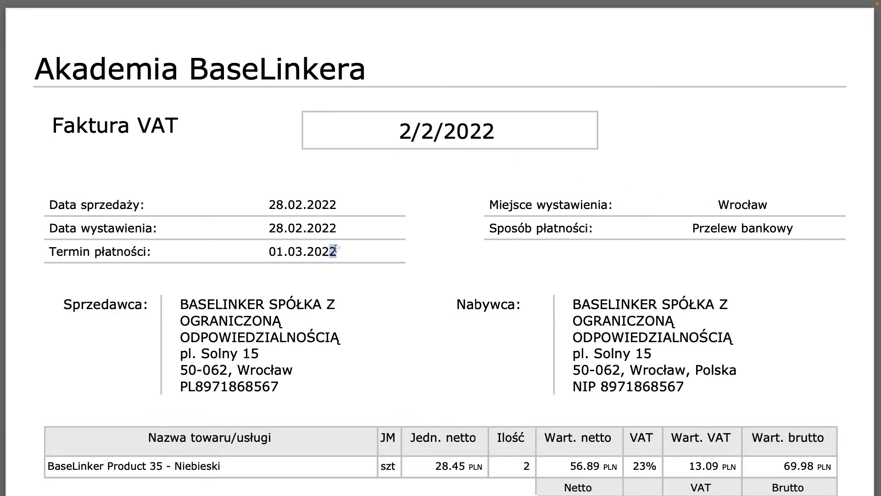
pyautogui.moveTo(335, 250); pyautogui.dragTo(269, 251)
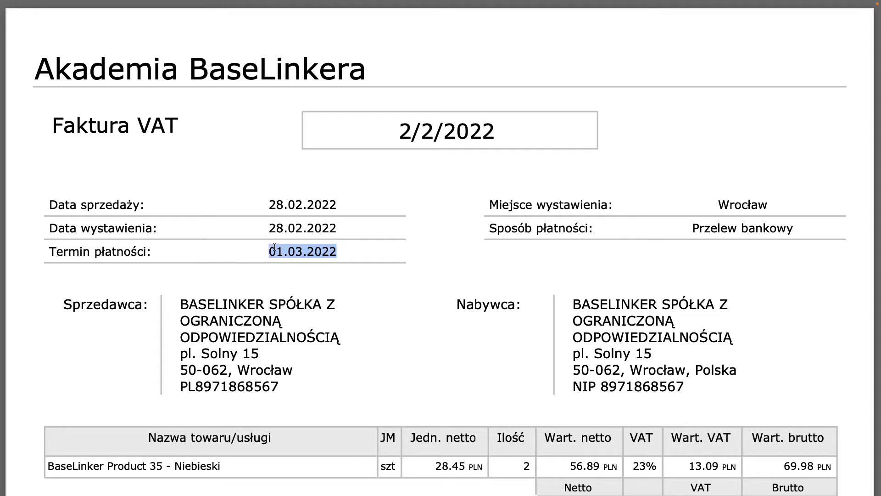
pyautogui.click(381, 251)
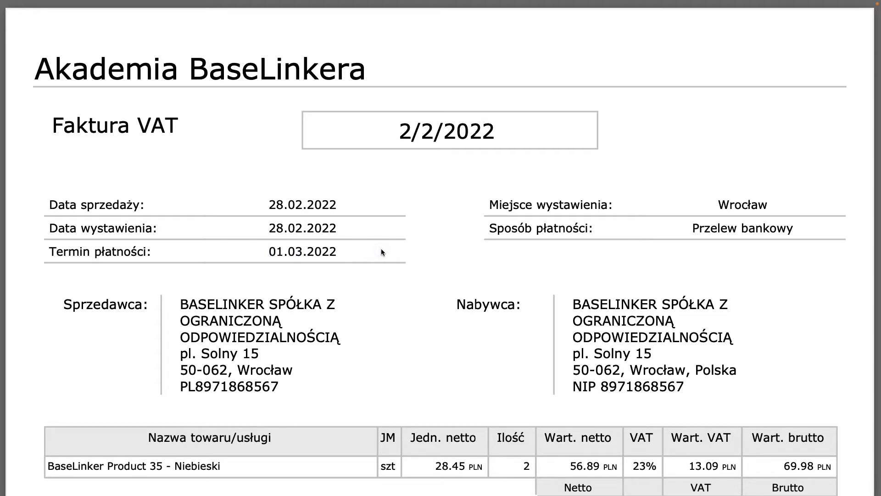
pyautogui.press('super+w')
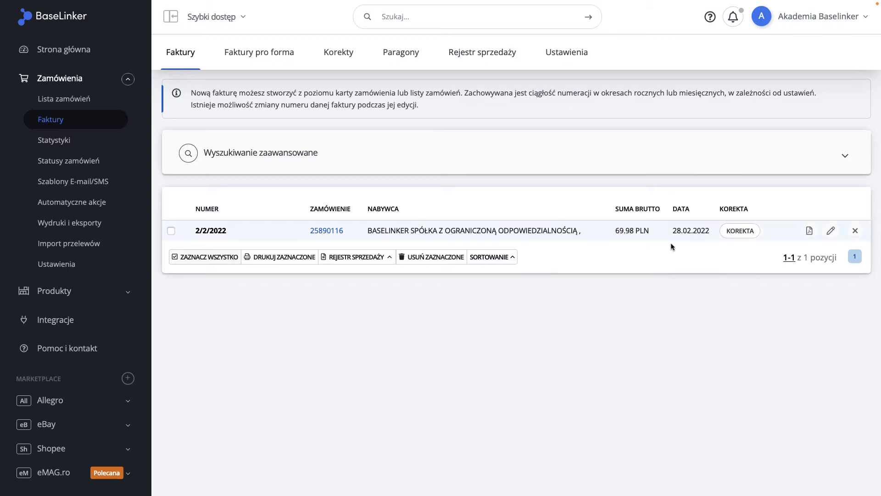
pyautogui.click(735, 235)
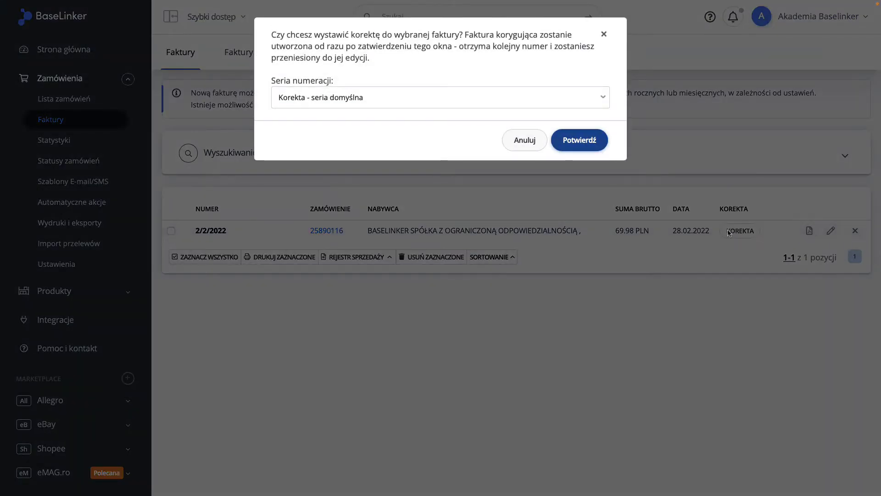
pyautogui.click(373, 96)
pyautogui.click(373, 95)
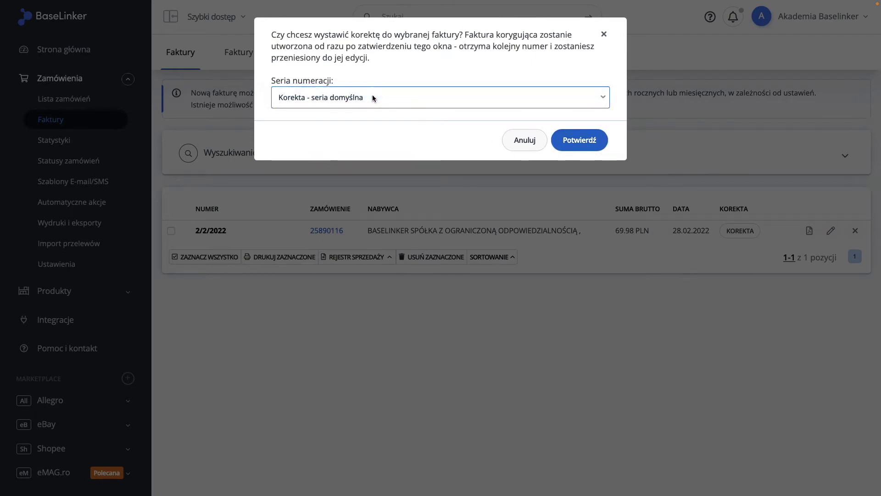
pyautogui.click(520, 138)
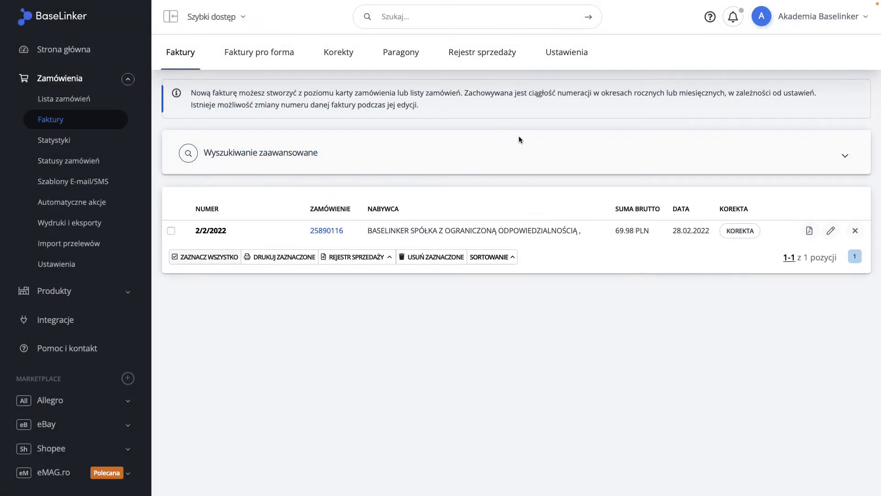
# Step: Open the invoice for editing and issue a correction to it using the Korekta - seria domyślna numbering series
pyautogui.click(831, 231)
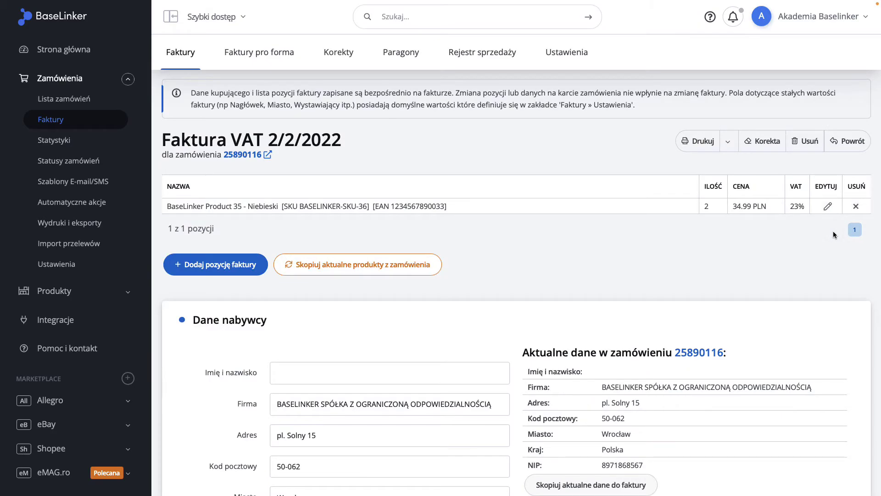
pyautogui.click(761, 147)
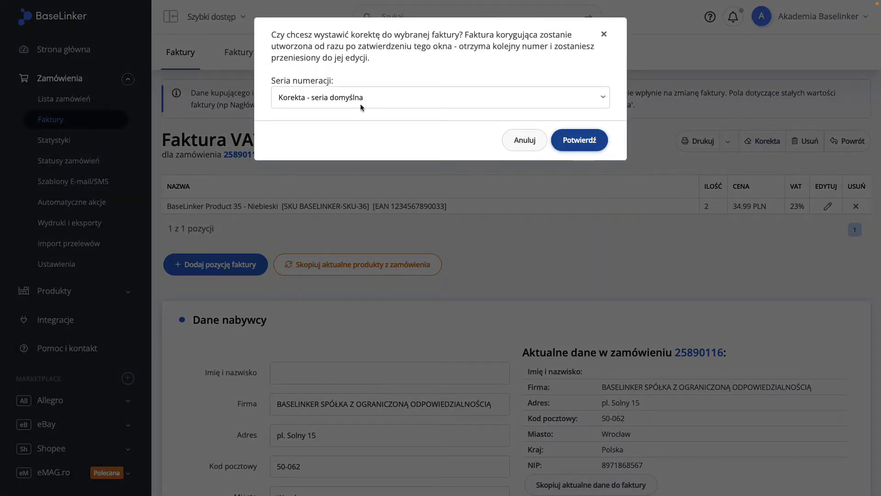
pyautogui.click(571, 140)
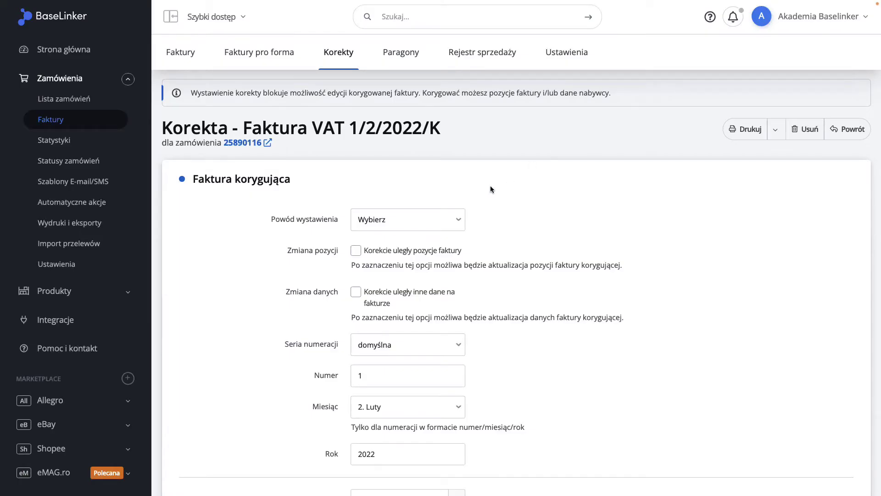
# Step: Set the correction's reason for issue to zwrot sprzedawcy towarów and keep the domyślna numbering series
pyautogui.scroll(-2, 480, 186)
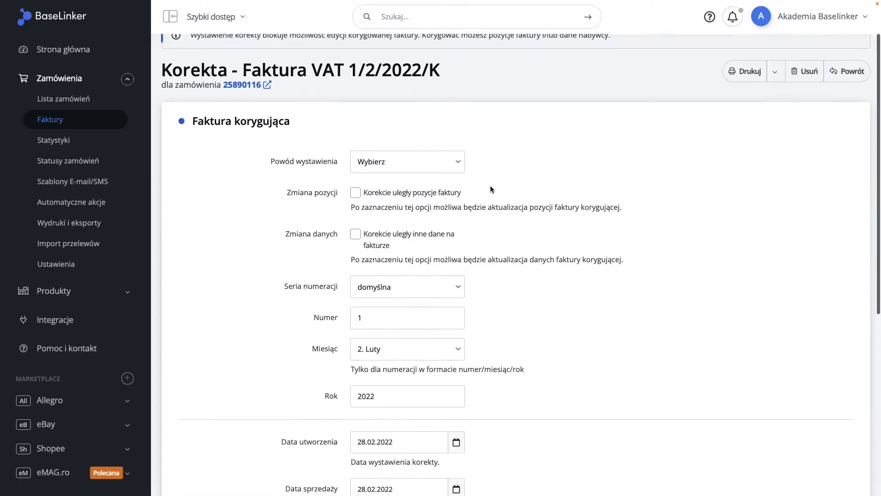
pyautogui.click(424, 163)
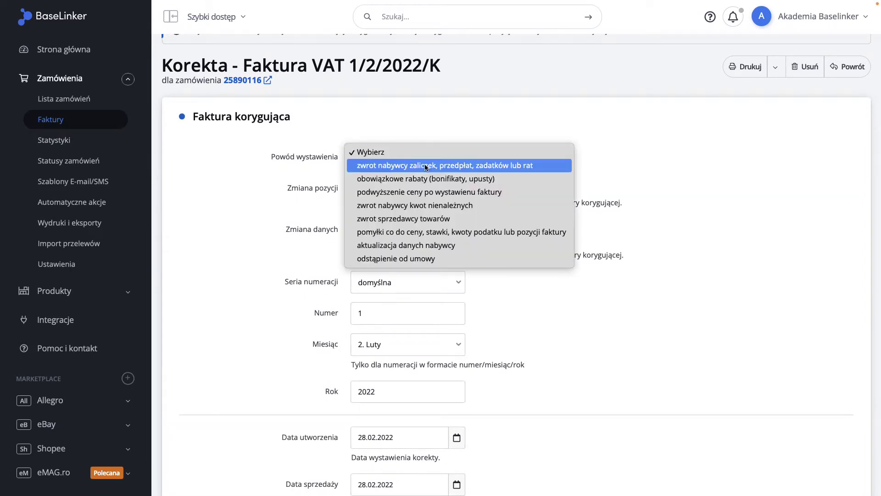
pyautogui.click(415, 218)
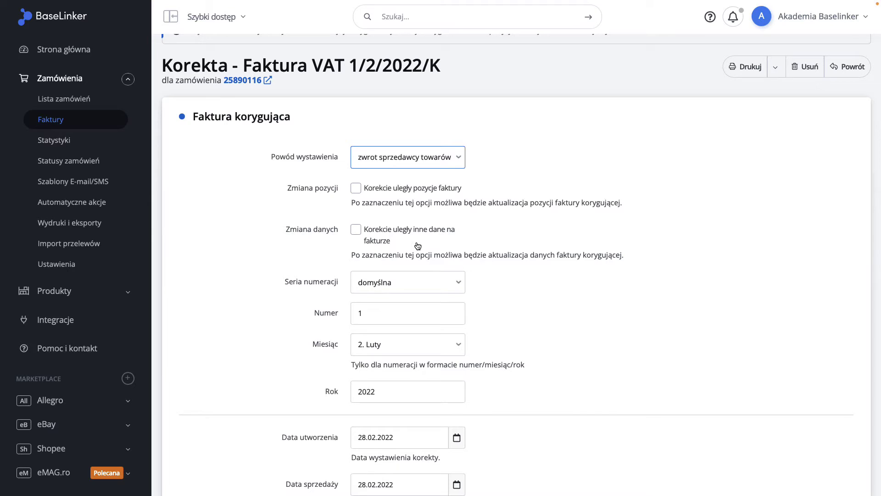
pyautogui.scroll(-1, 418, 246)
pyautogui.click(417, 241)
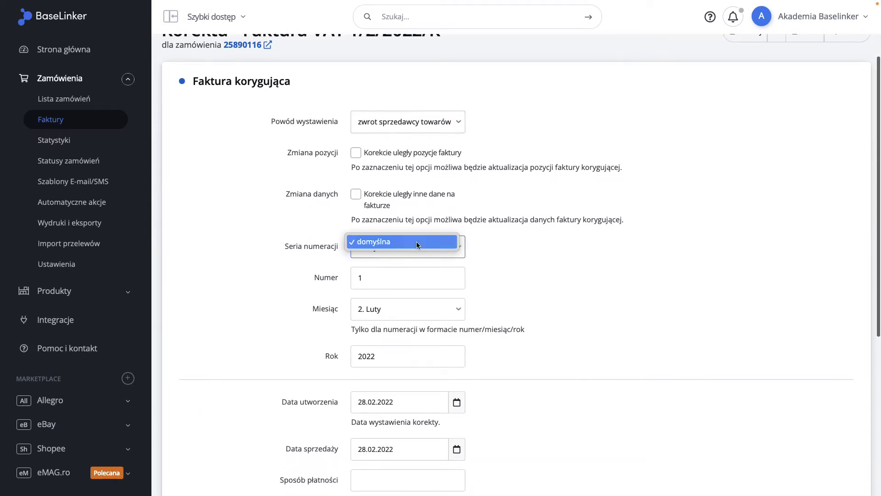
pyautogui.click(417, 242)
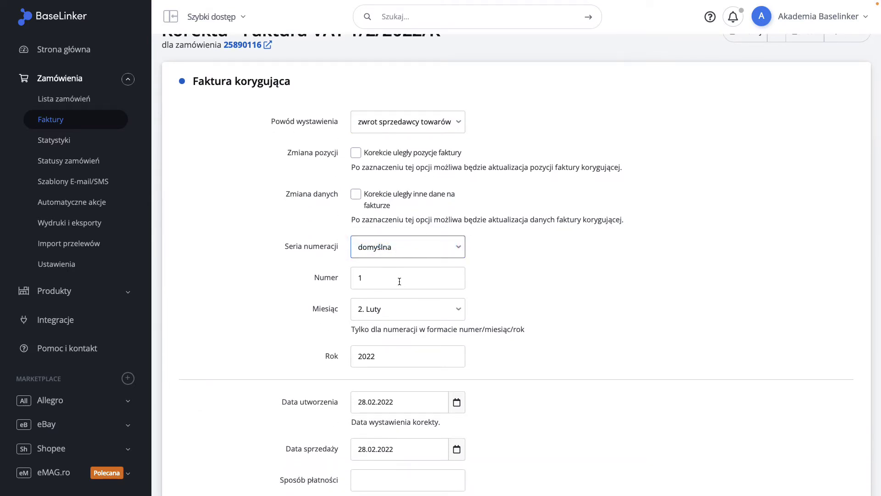
# Step: Review the correction's dates, payment method, issuer and additional information fields, and save the correcting invoice
pyautogui.scroll(-3, 399, 280)
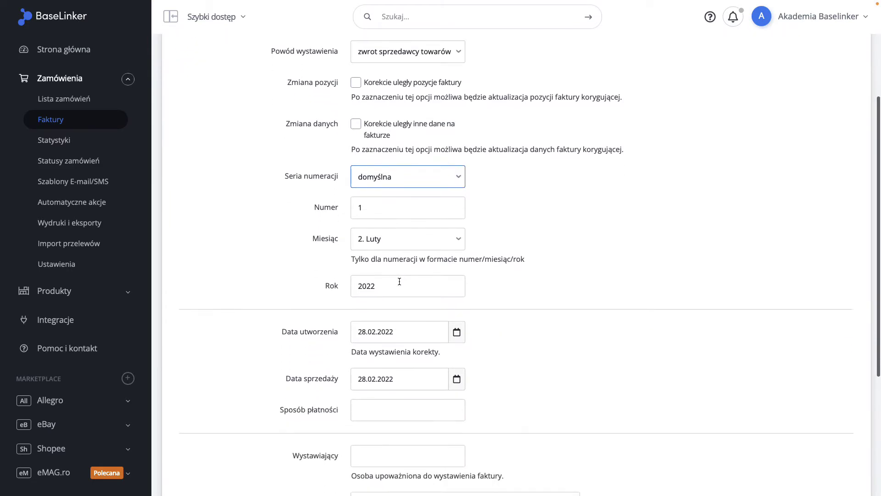
pyautogui.scroll(-3, 399, 282)
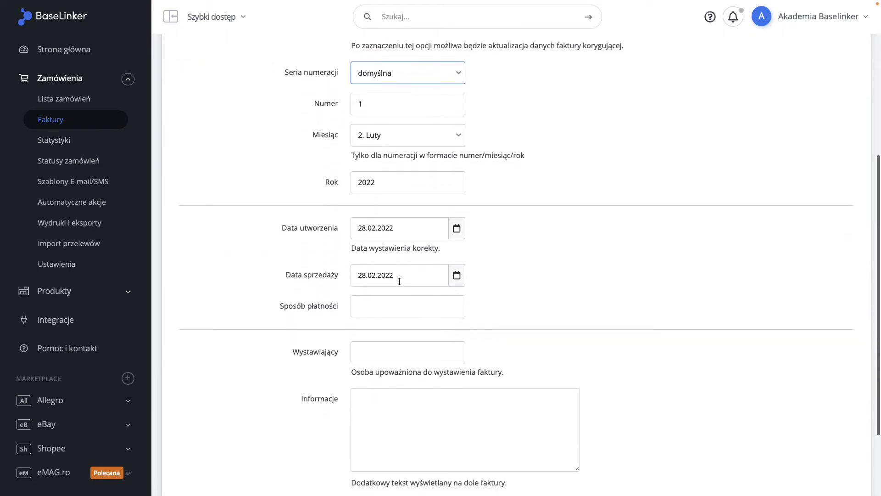
pyautogui.scroll(-2, 399, 281)
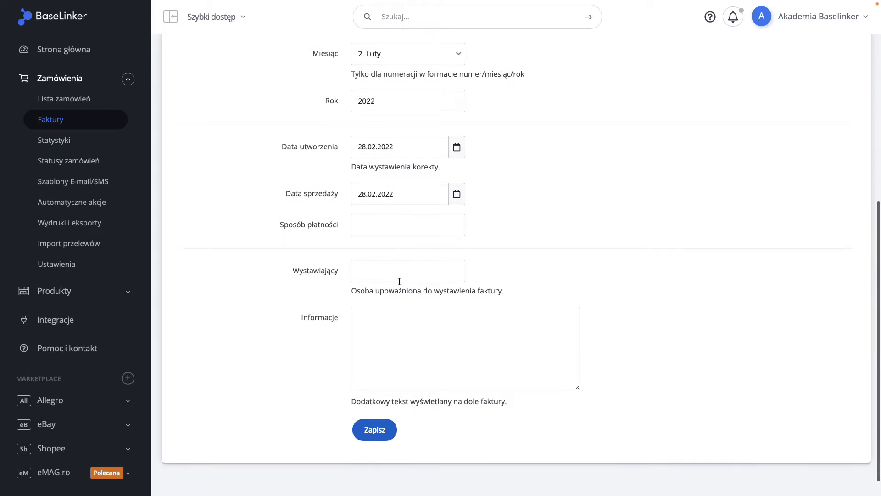
pyautogui.scroll(-1, 399, 281)
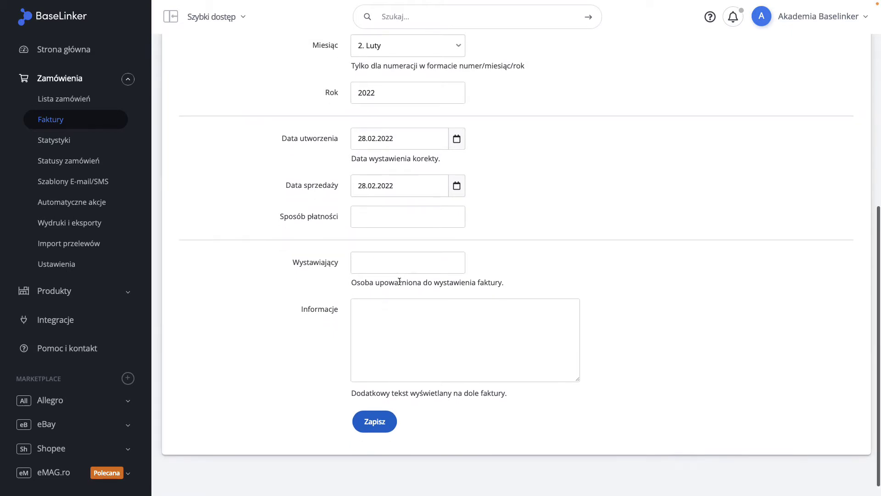
pyautogui.scroll(-1, 399, 281)
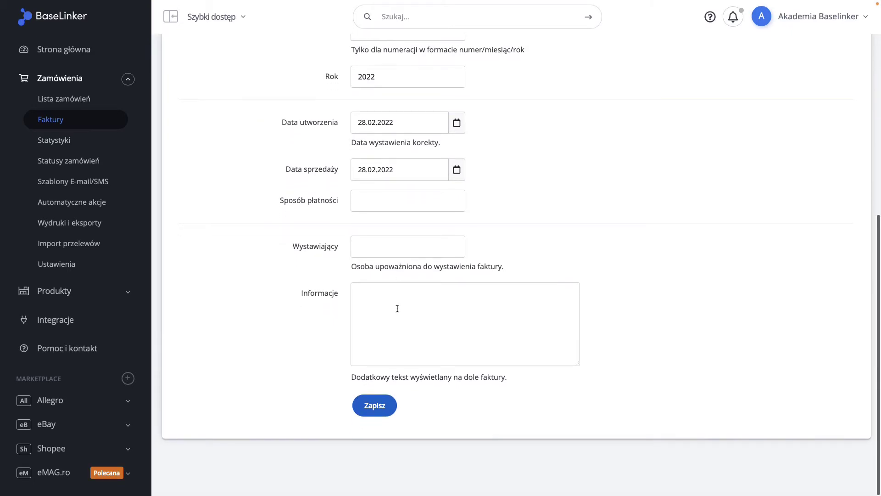
pyautogui.click(391, 400)
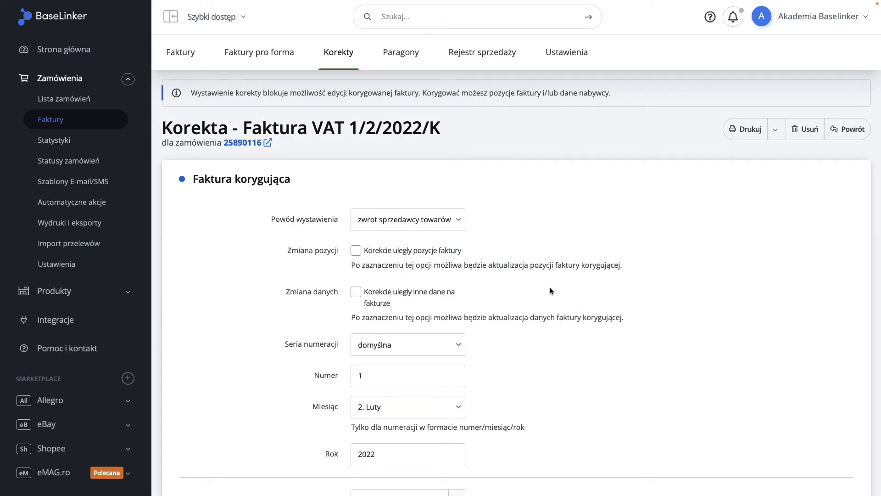
# Step: Generate a duplicate printout of the correcting invoice, close it and return to the list of corrections
pyautogui.click(775, 129)
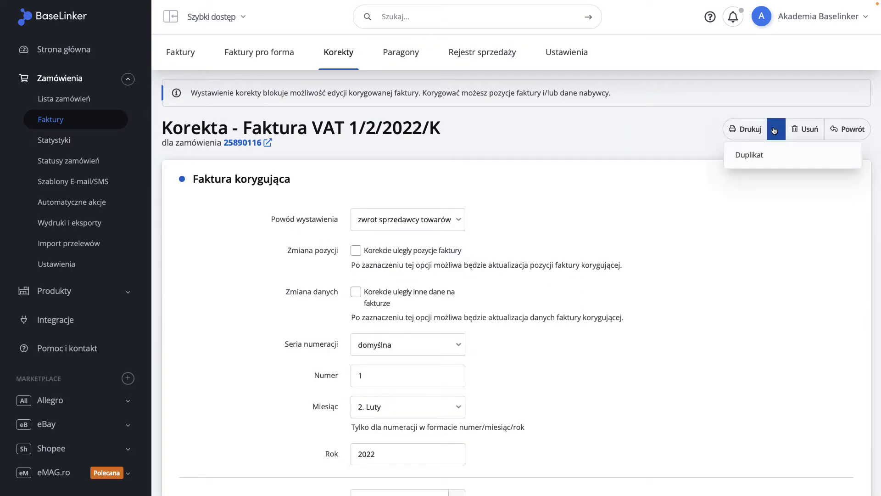
pyautogui.click(770, 158)
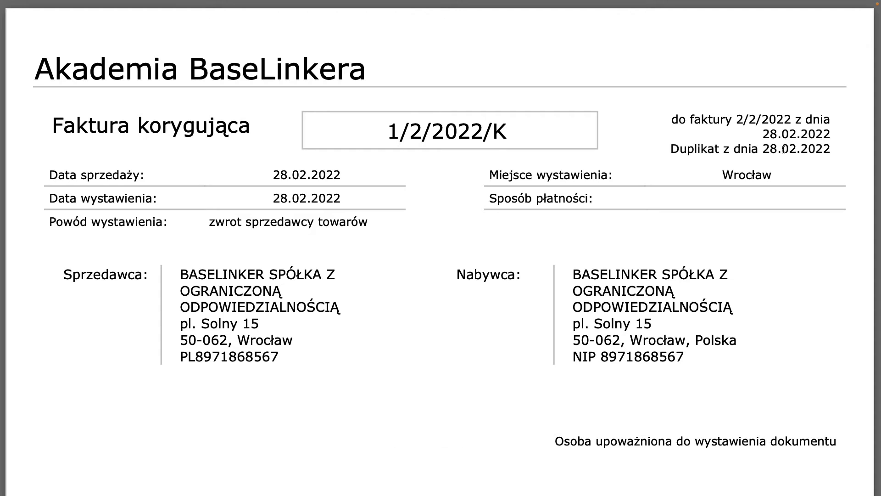
pyautogui.press('Escape')
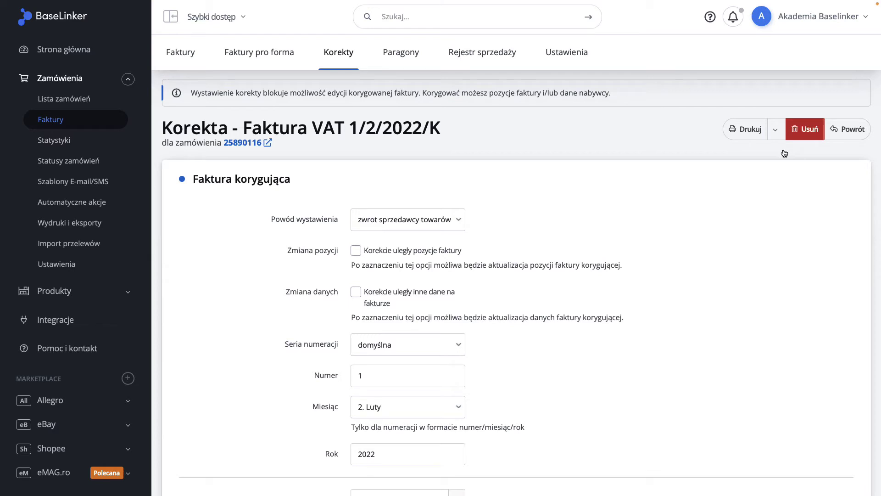
pyautogui.click(844, 134)
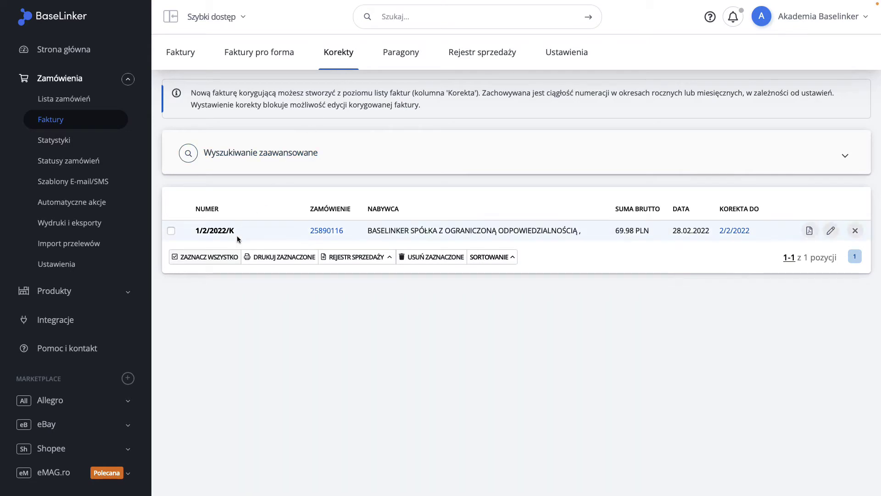
# Step: View the correcting invoice's printout, close it and check the link to the correction on the original invoice in the invoice list
pyautogui.click(205, 231)
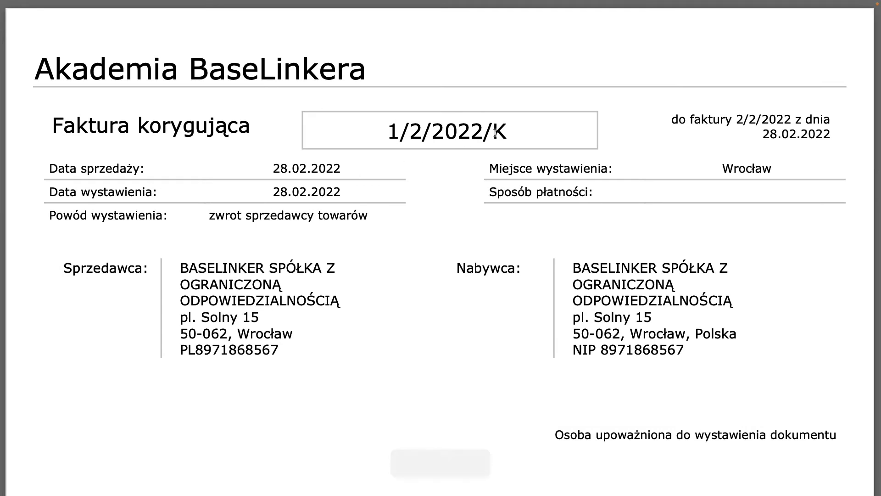
pyautogui.press('Escape')
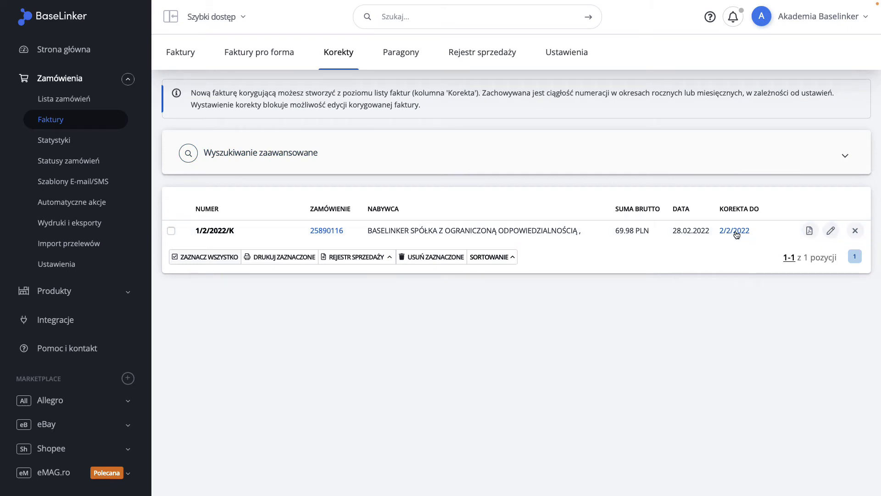
pyautogui.click(186, 56)
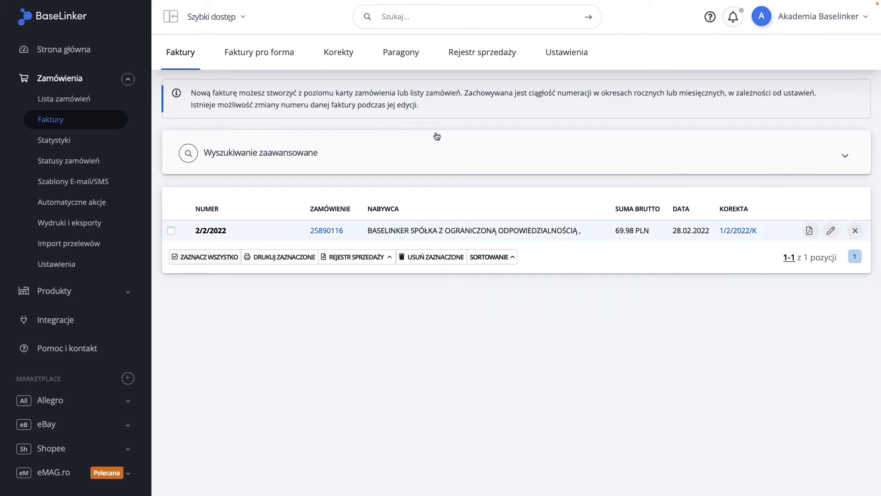
pyautogui.moveTo(758, 232); pyautogui.dragTo(720, 232)
pyautogui.click(761, 232)
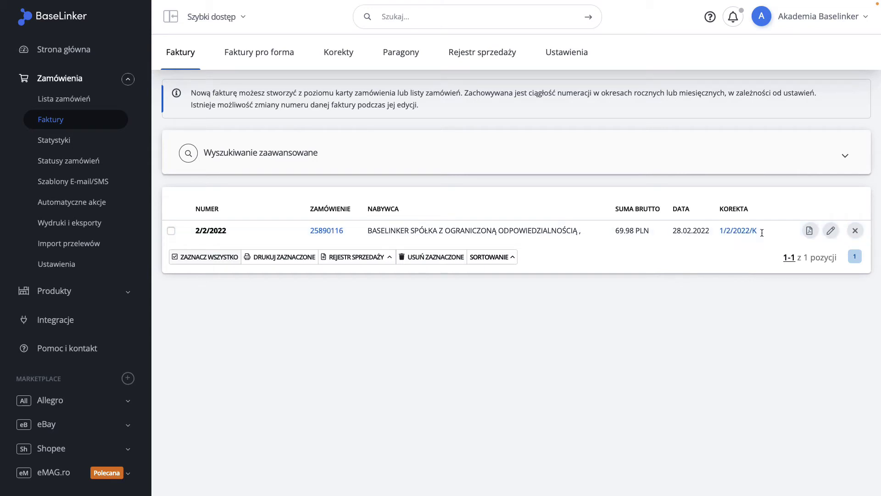
# Step: Filter the order list by Paragon utworzony and open the found order's receipt for editing
pyautogui.click(119, 102)
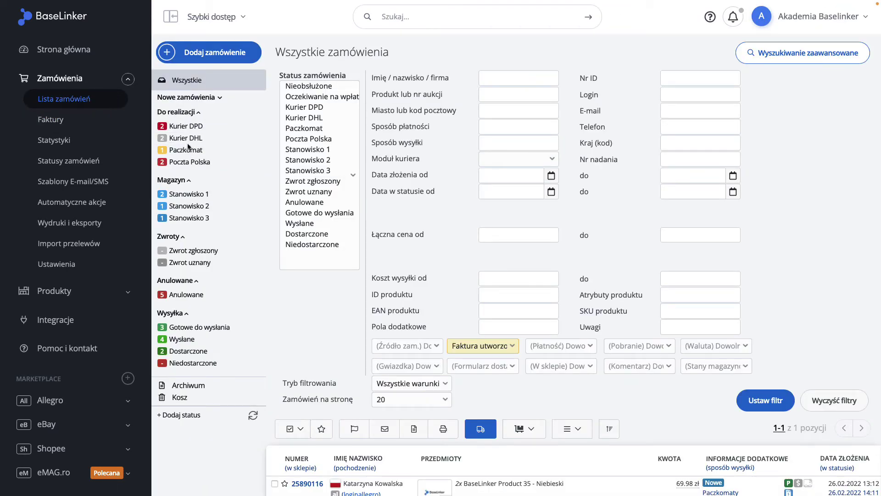
pyautogui.click(508, 347)
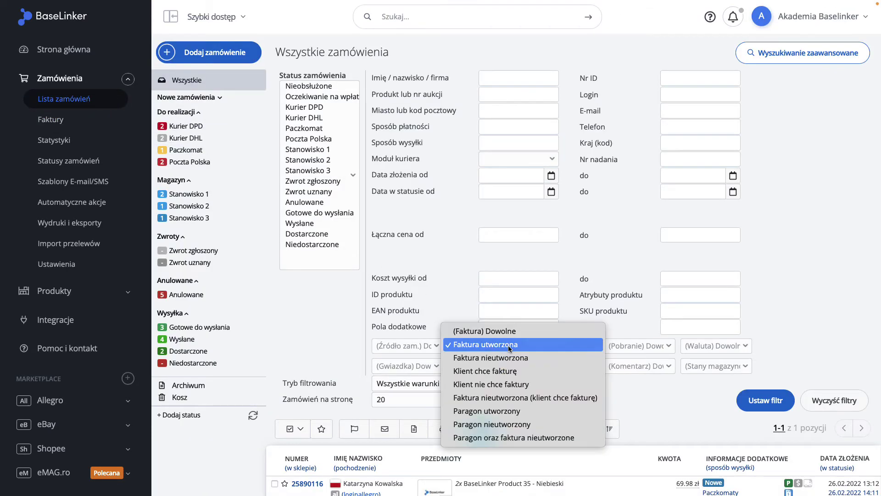
pyautogui.click(504, 416)
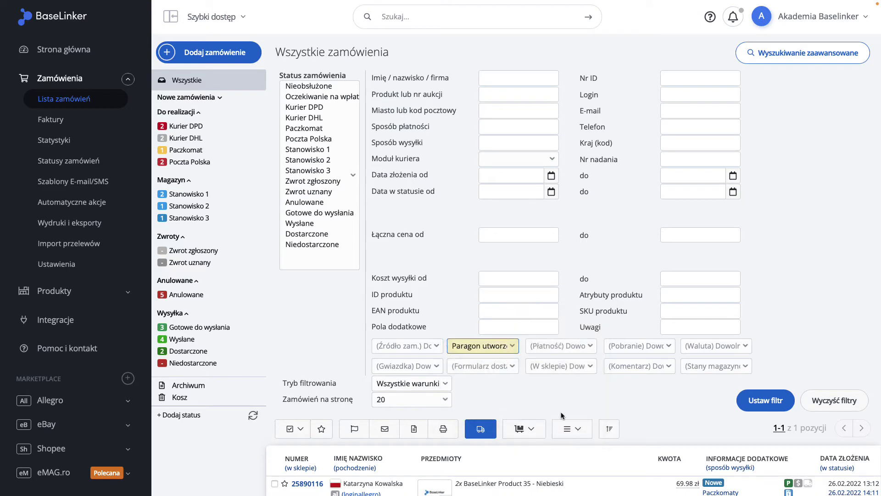
pyautogui.click(762, 401)
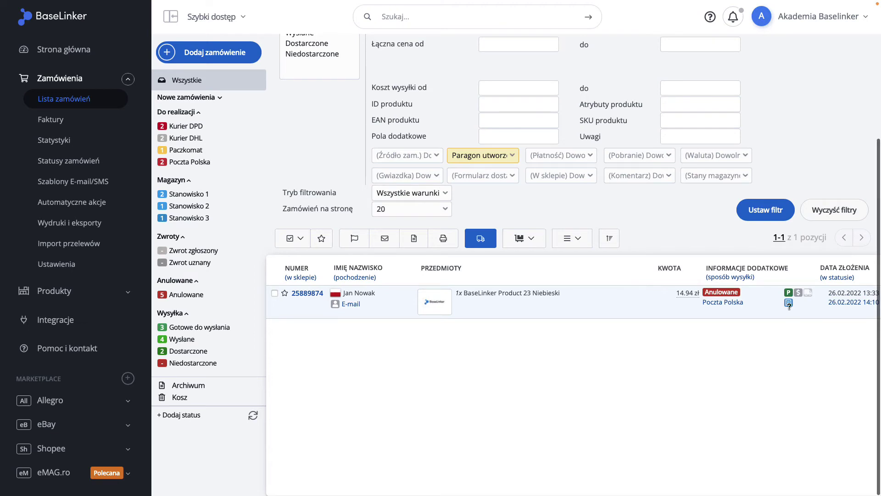
pyautogui.moveTo(789, 306)
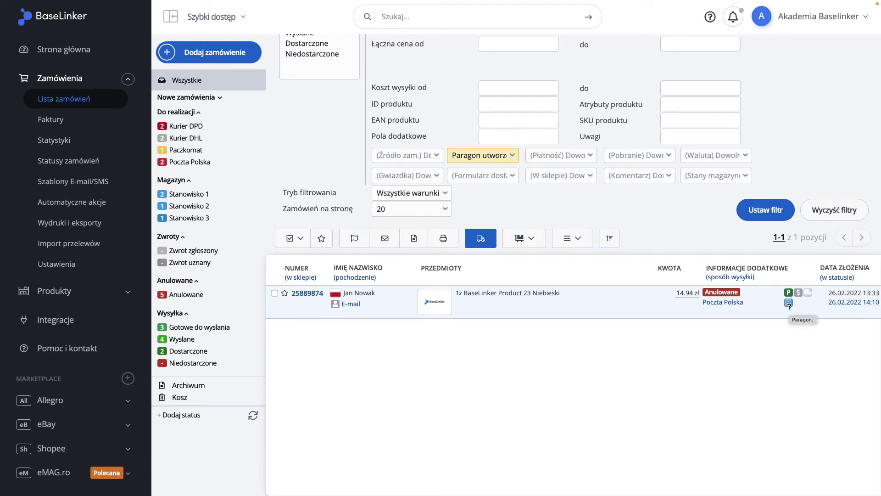
pyautogui.click(308, 293)
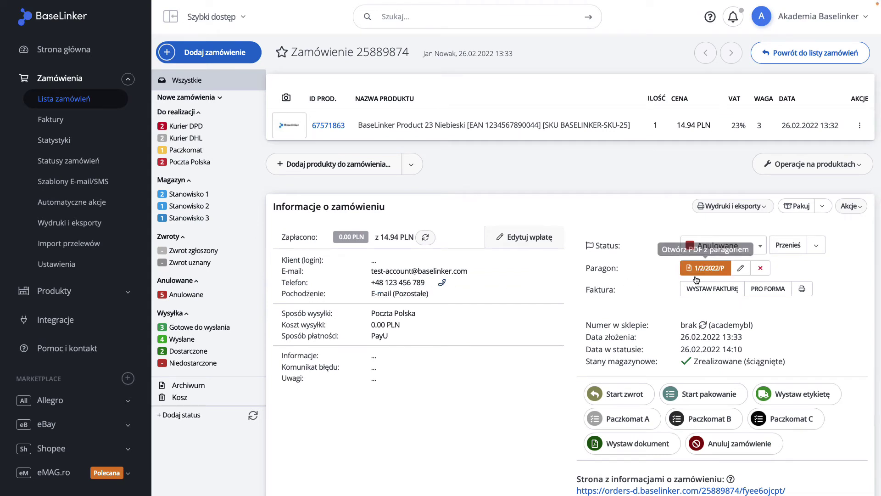
pyautogui.click(740, 269)
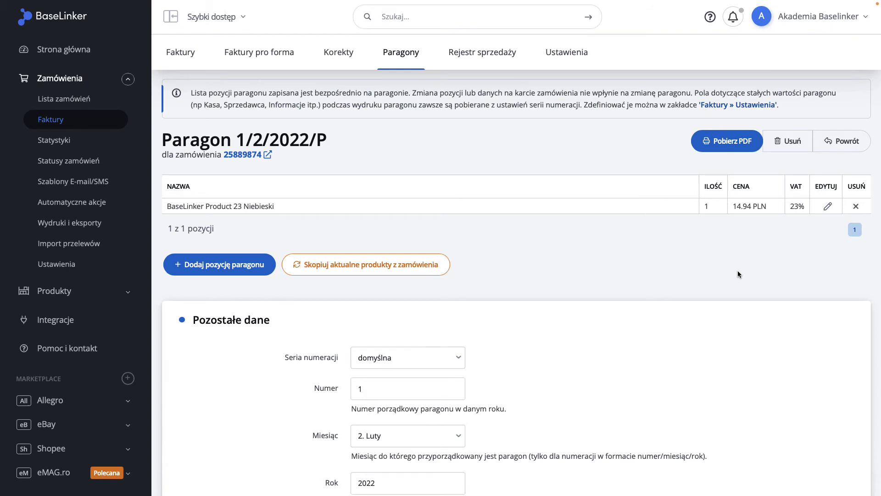
# Step: Open the receipt for editing from the receipts list, save it with number 2 and return to the list
pyautogui.click(103, 126)
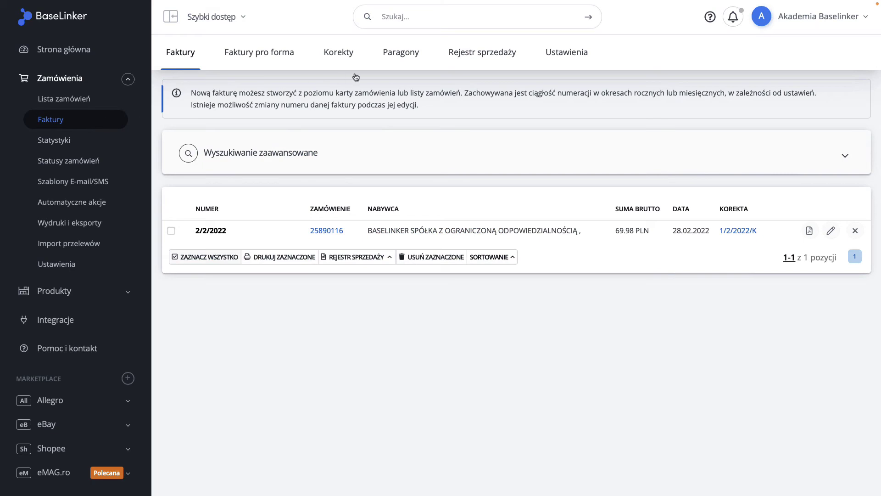
pyautogui.click(415, 65)
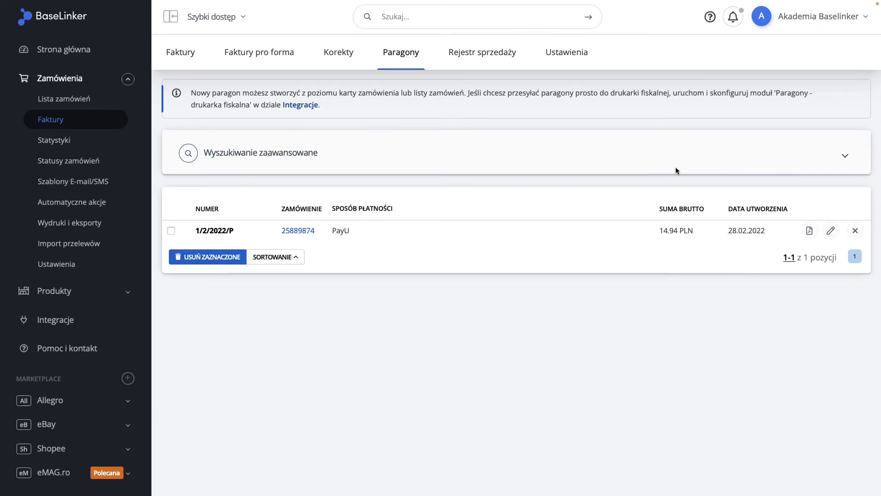
pyautogui.click(831, 231)
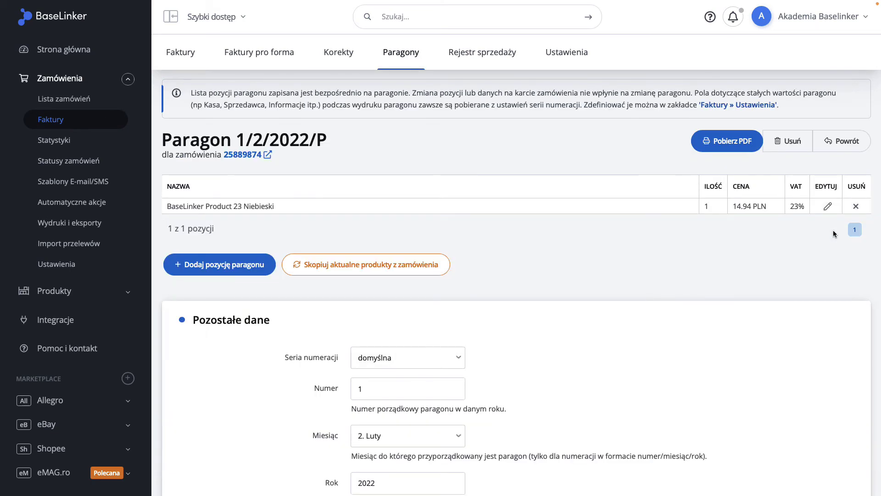
pyautogui.scroll(-4, 833, 231)
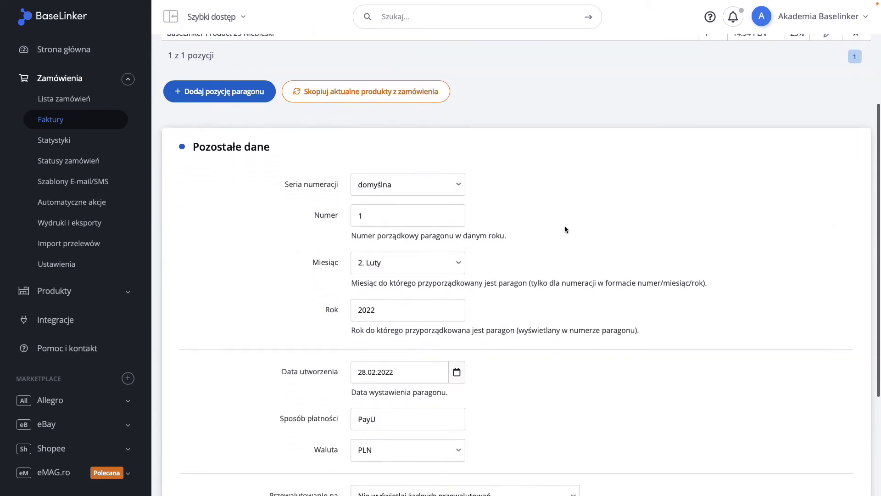
pyautogui.click(389, 223)
pyautogui.press('BackSpace')
pyautogui.write('2')
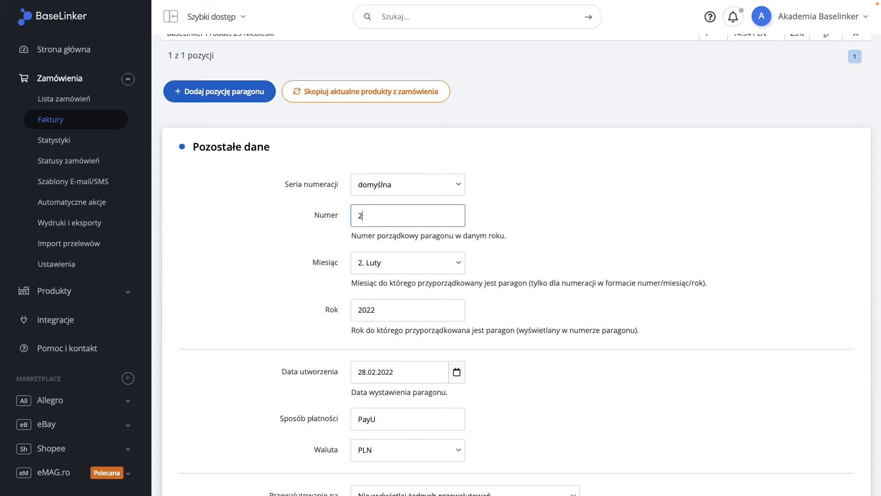
pyautogui.scroll(-2, 424, 283)
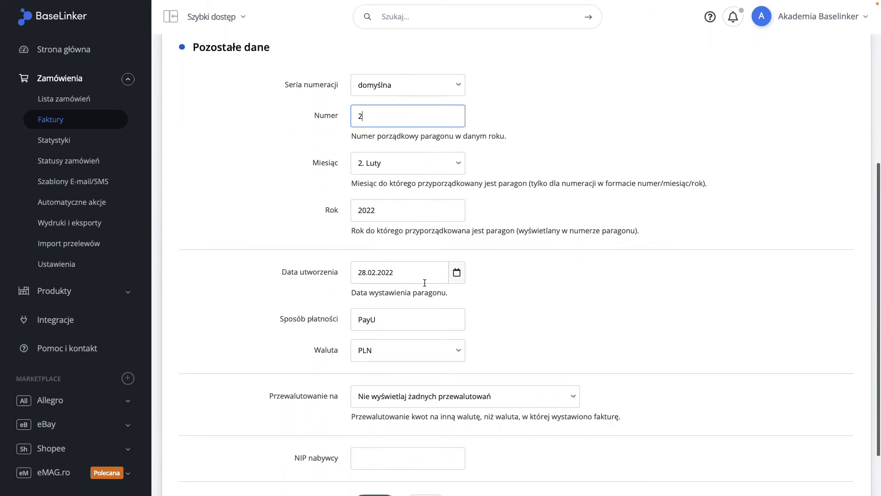
pyautogui.scroll(-2, 415, 328)
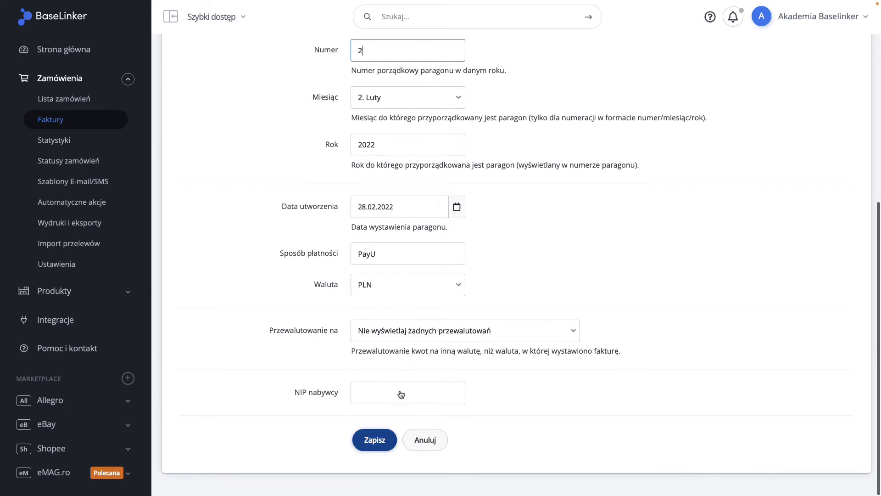
pyautogui.click(388, 440)
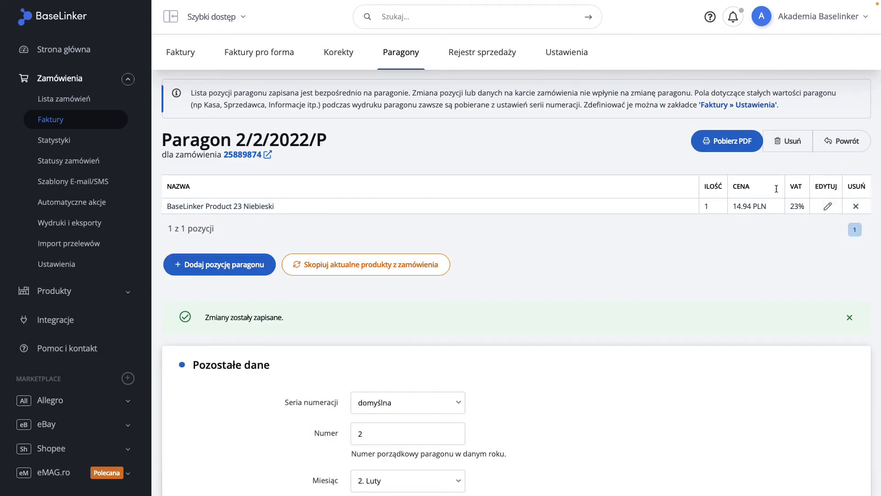
pyautogui.click(842, 151)
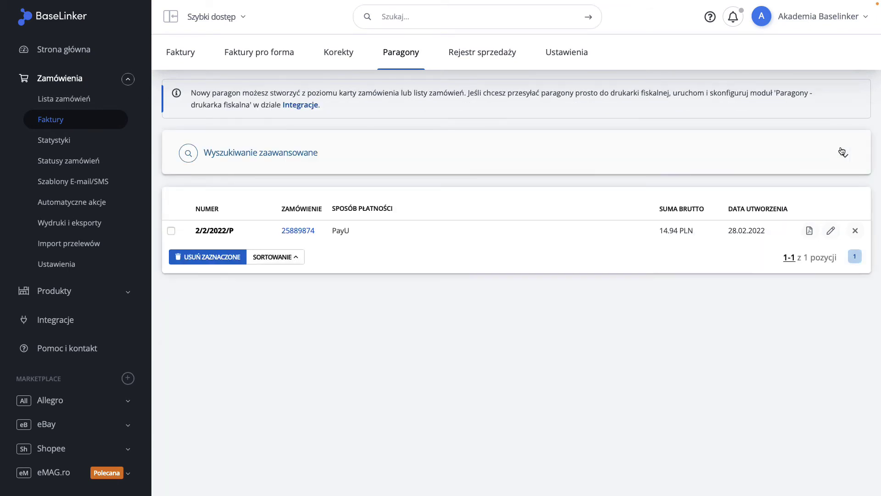
# Step: View the receipt's PDF printout, check the receipt number on it and close it
pyautogui.click(810, 230)
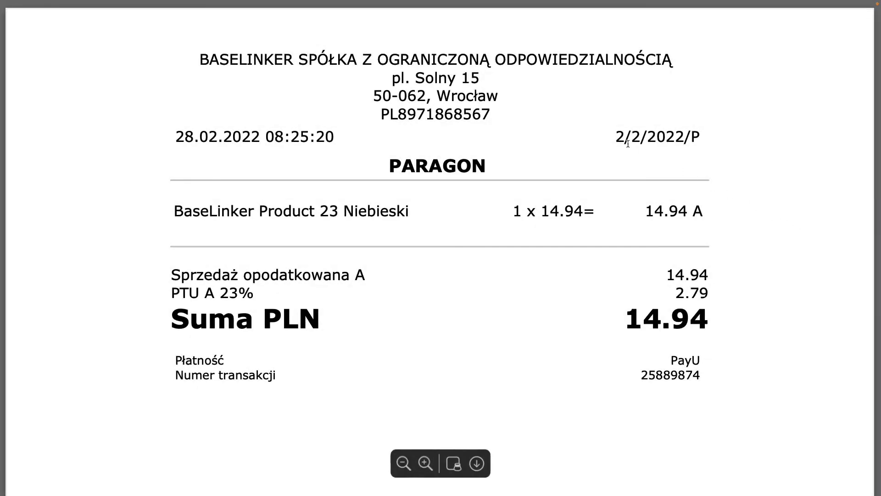
pyautogui.moveTo(614, 136); pyautogui.dragTo(696, 135)
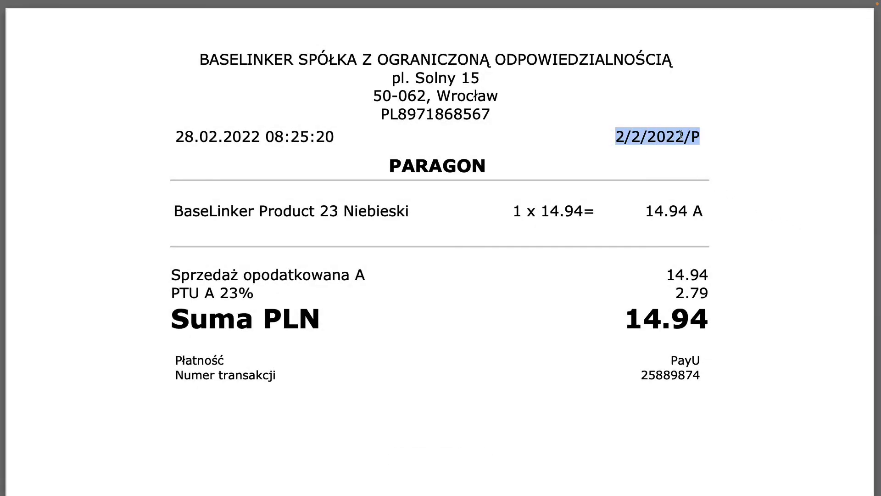
pyautogui.press('Escape')
# Step: Cancel the selected receipt and permanently remove it from the system
pyautogui.click(171, 231)
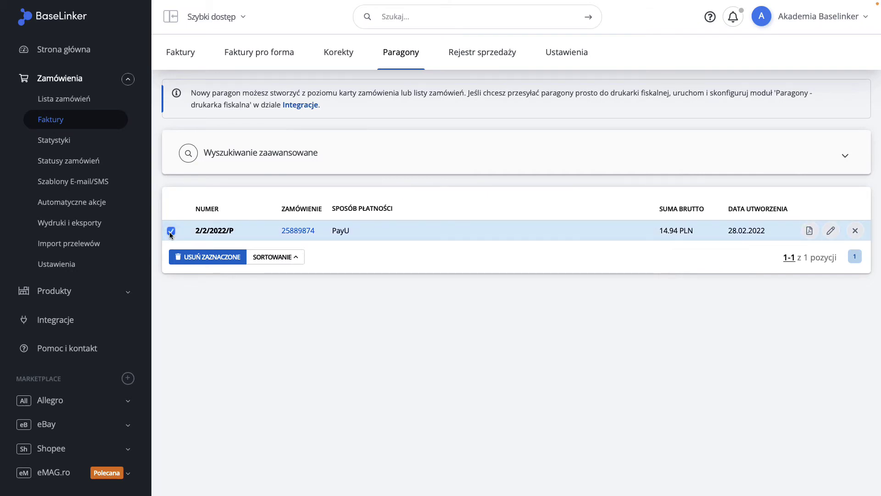
pyautogui.click(212, 258)
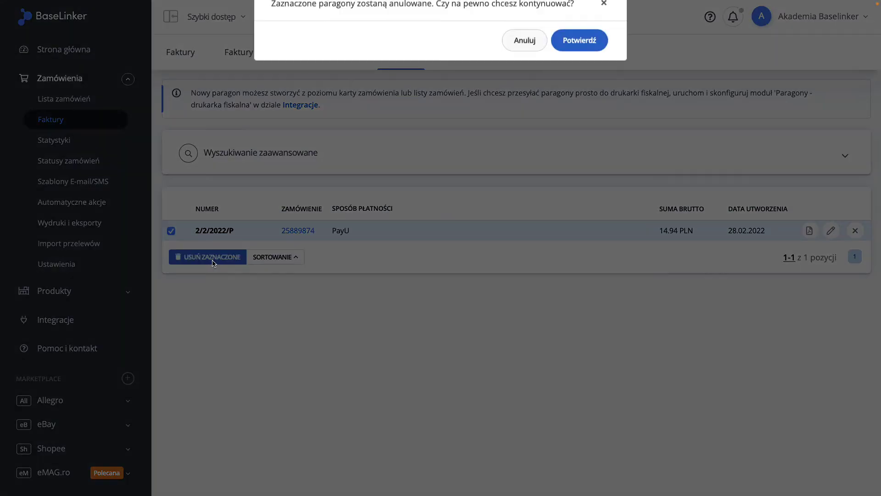
pyautogui.click(580, 72)
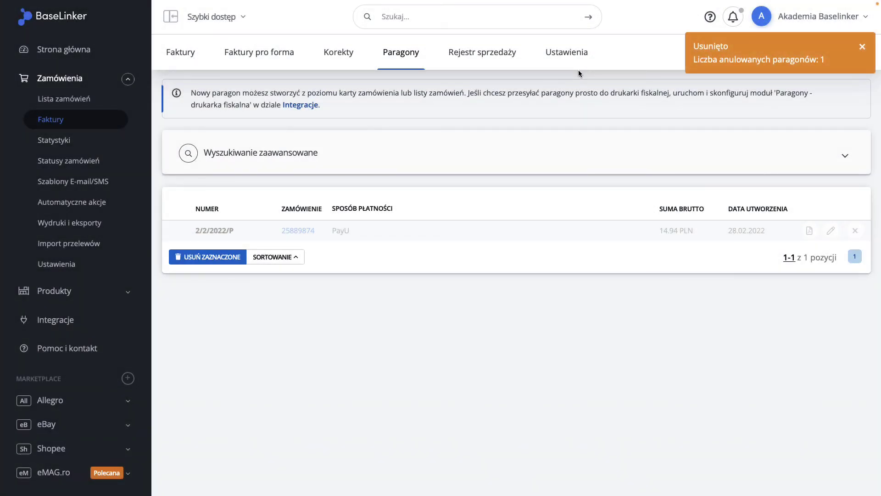
pyautogui.moveTo(189, 227); pyautogui.dragTo(383, 227)
pyautogui.click(388, 233)
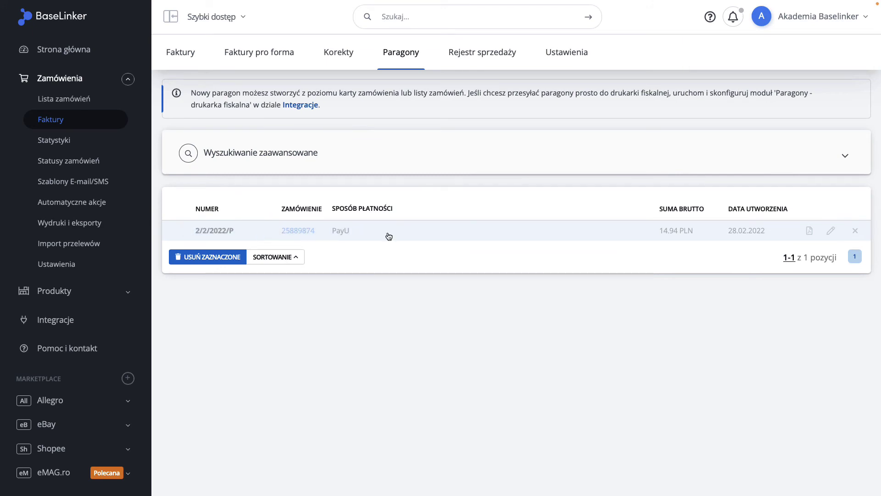
pyautogui.click(856, 233)
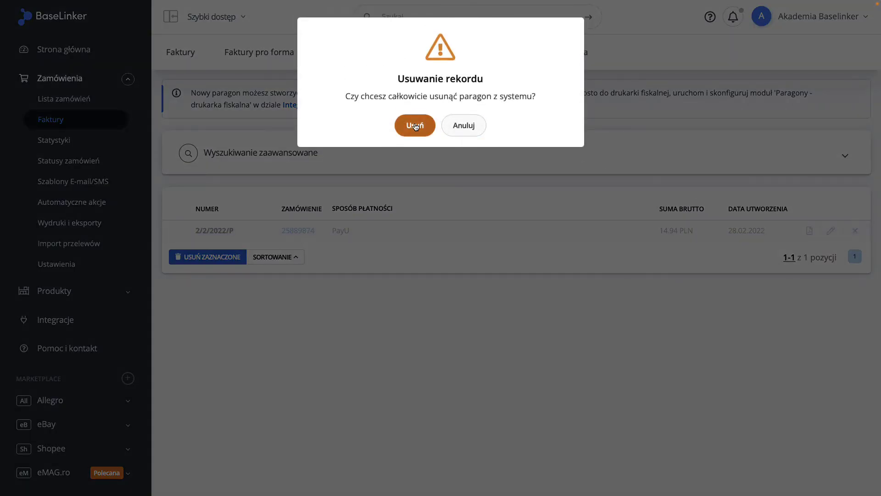
pyautogui.click(415, 125)
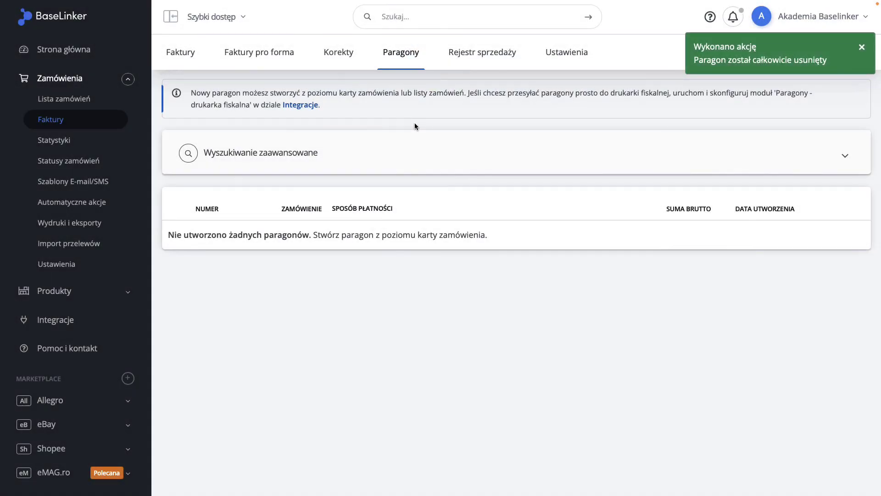
# Step: Cancel the correcting invoice in the list of corrections and permanently remove it from the system
pyautogui.click(341, 61)
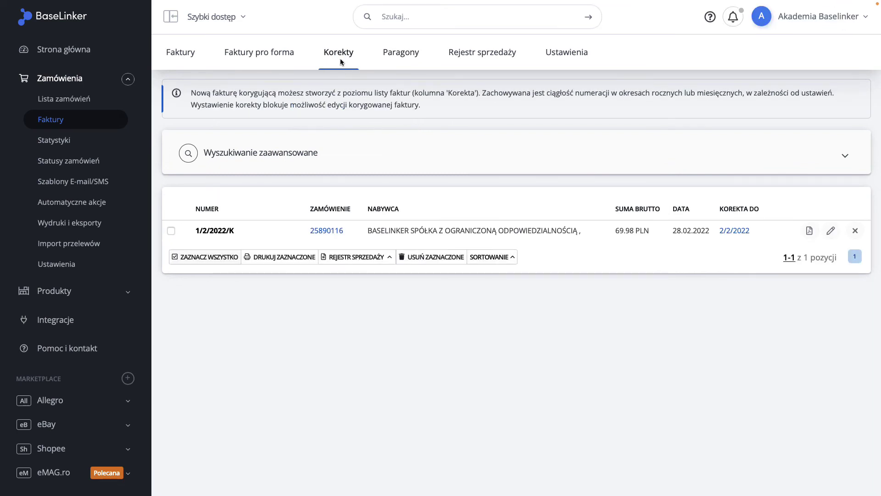
pyautogui.click(854, 231)
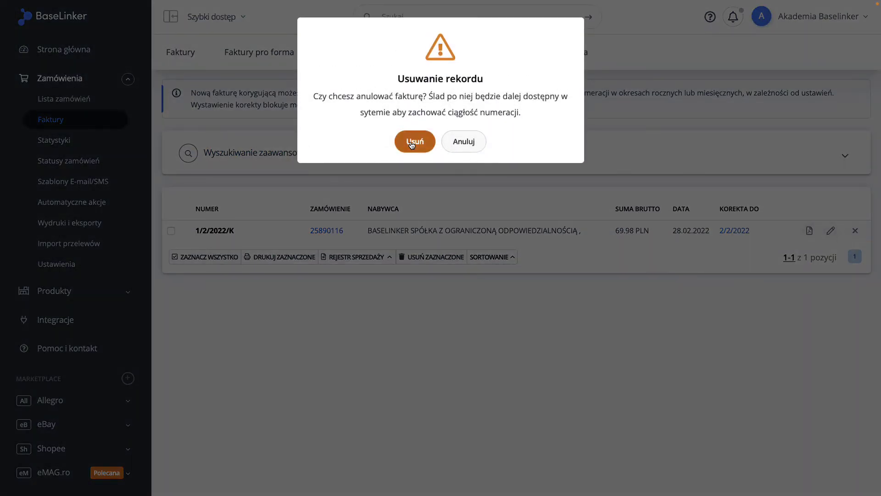
pyautogui.click(411, 144)
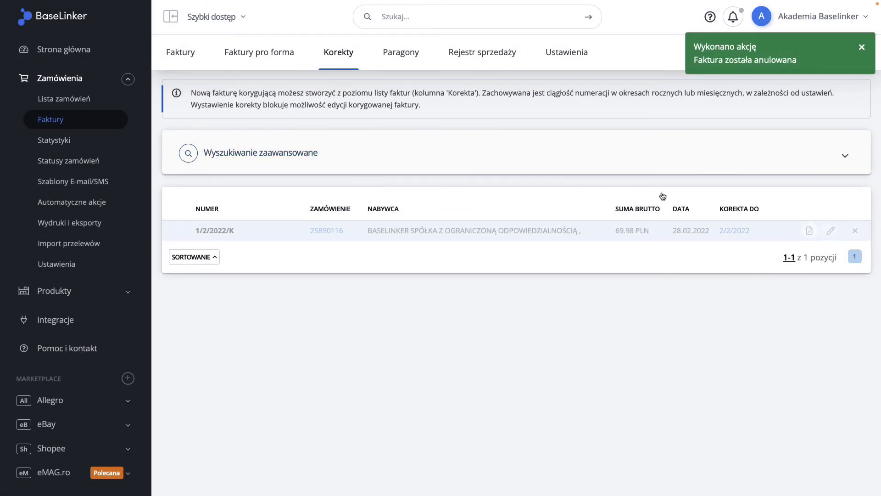
pyautogui.click(855, 230)
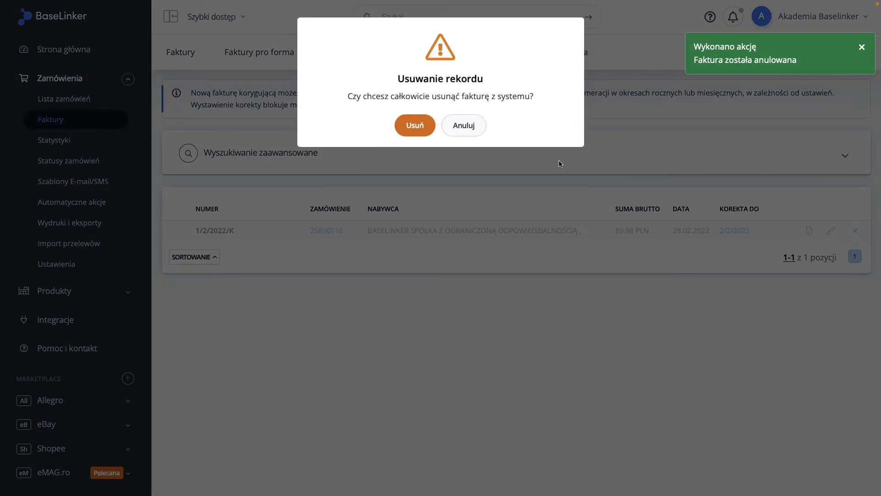
pyautogui.click(419, 128)
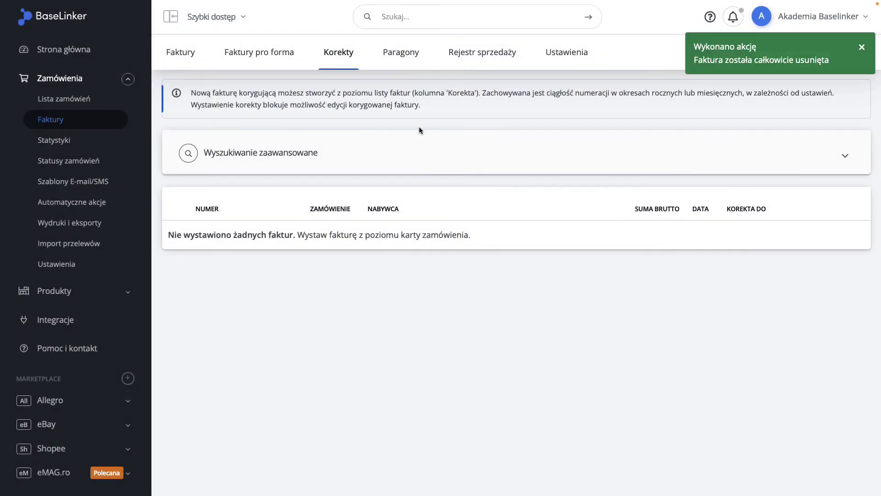
# Step: Cancel the VAT invoice in the list of invoices and permanently remove it from the system
pyautogui.click(186, 55)
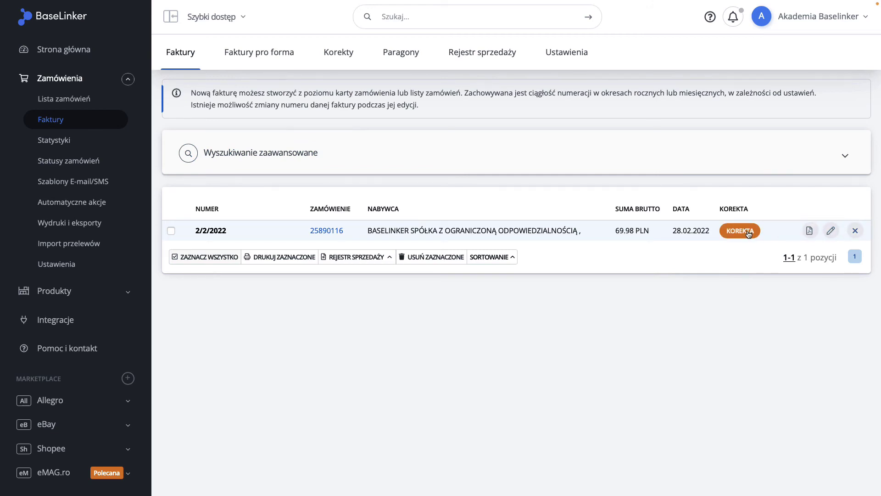
pyautogui.click(854, 230)
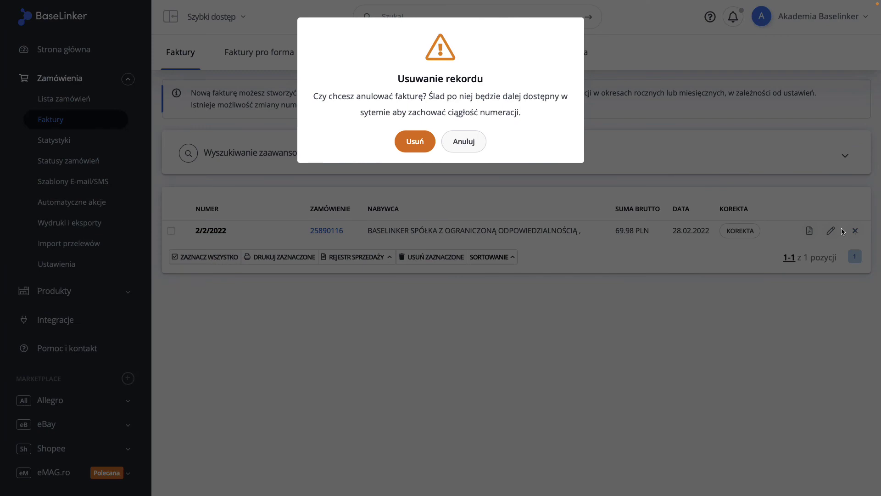
pyautogui.click(419, 148)
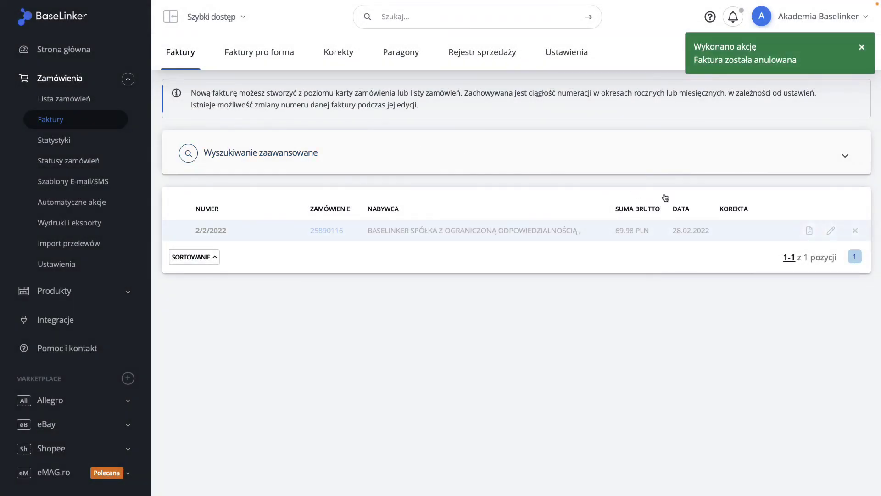
pyautogui.click(855, 231)
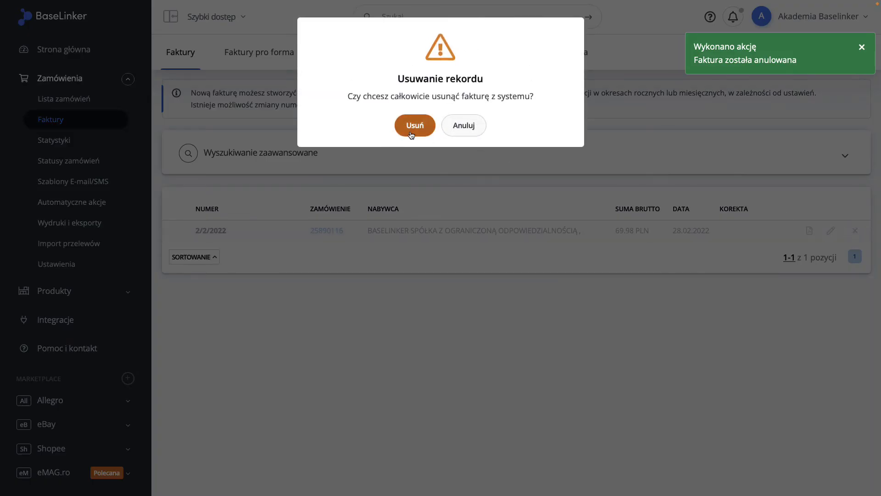
pyautogui.click(411, 133)
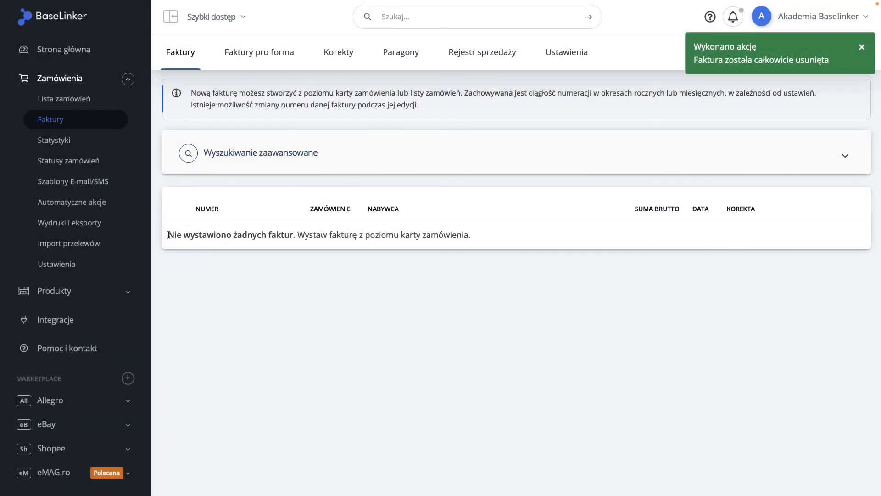
pyautogui.moveTo(167, 234); pyautogui.dragTo(300, 233)
pyautogui.click(300, 232)
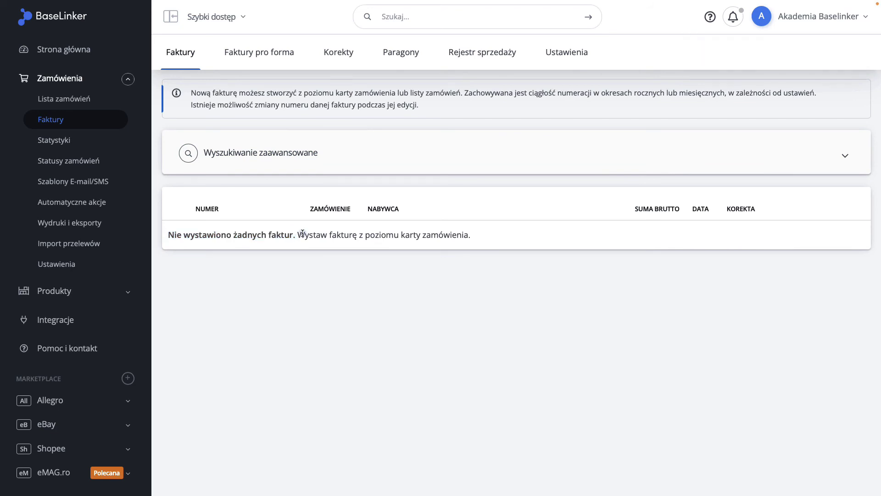
# Step: View the PDF printout of the pro forma invoice from the pro forma list and close it
pyautogui.click(234, 61)
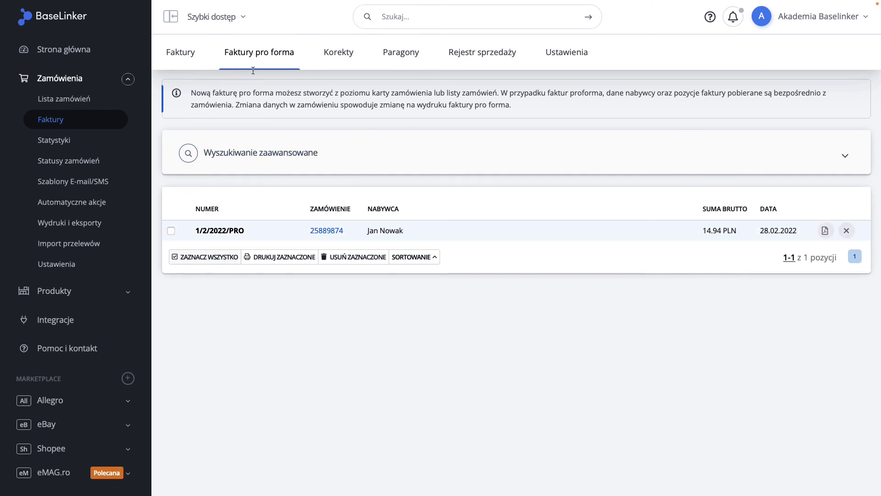
pyautogui.click(825, 231)
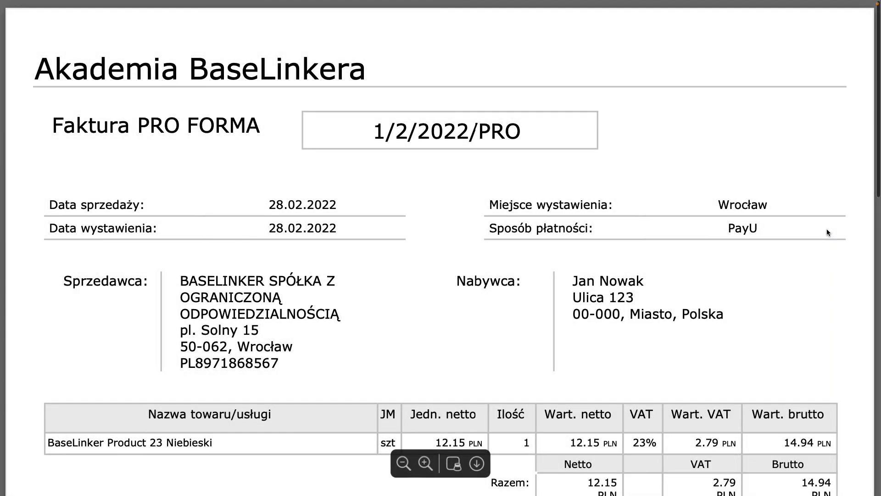
pyautogui.press('Escape')
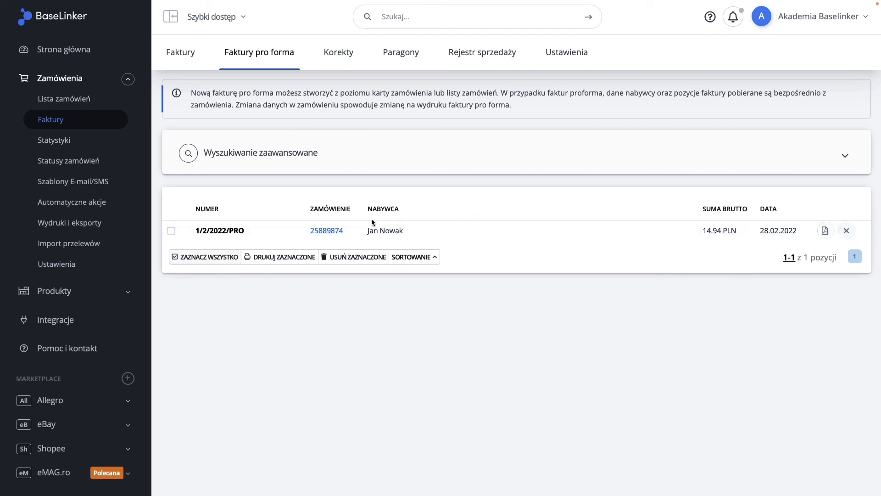
# Step: In the pro forma's order, save a new customer full name in the delivery address and copy that address to the invoice data
pyautogui.click(333, 230)
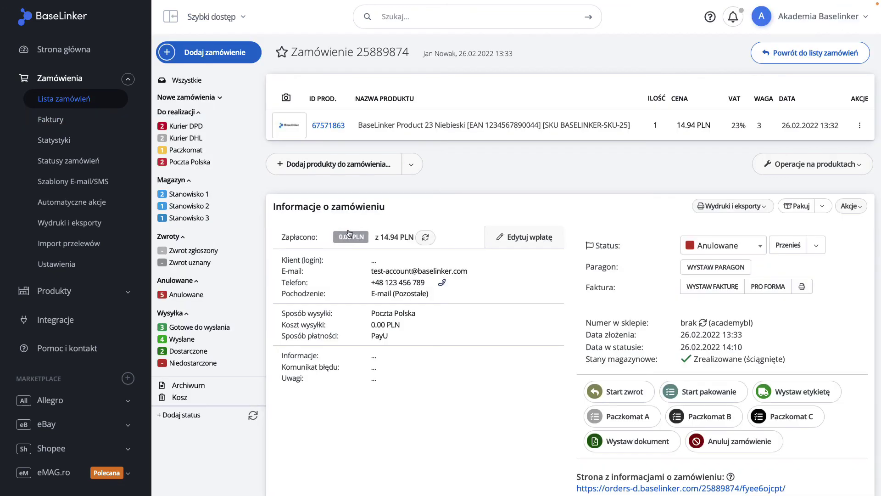
pyautogui.scroll(-5, 462, 247)
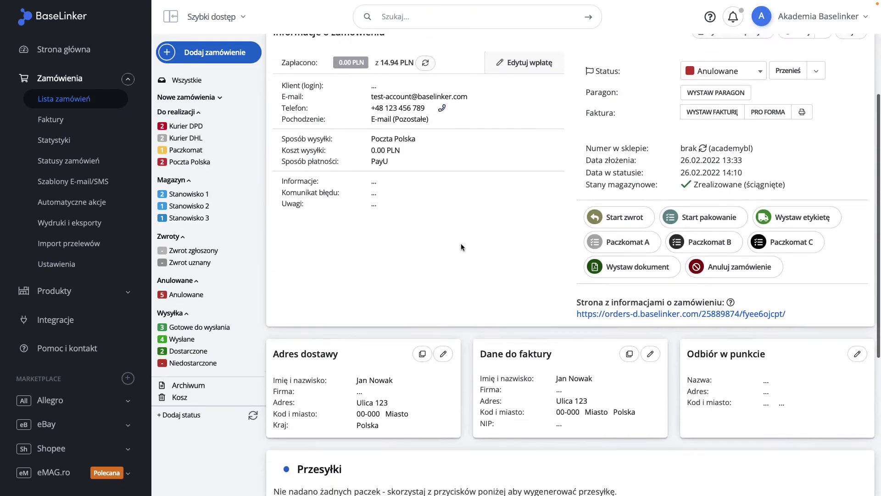
pyautogui.click(397, 315)
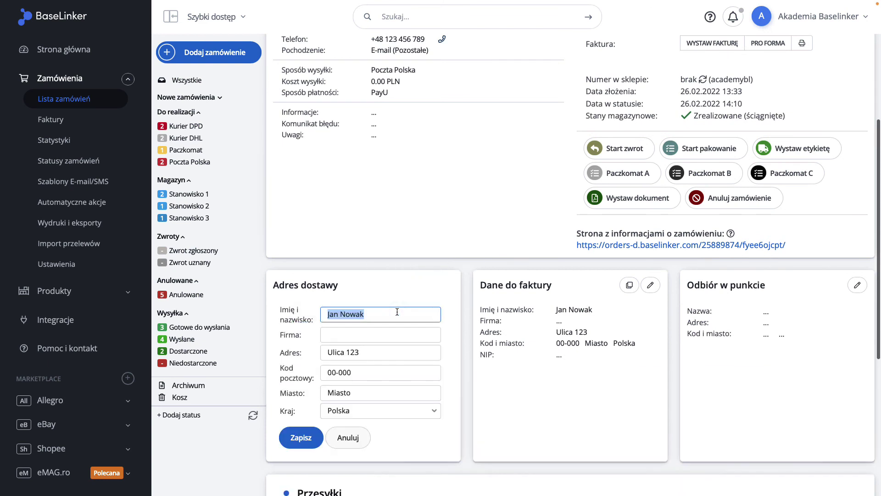
pyautogui.write('Ja')
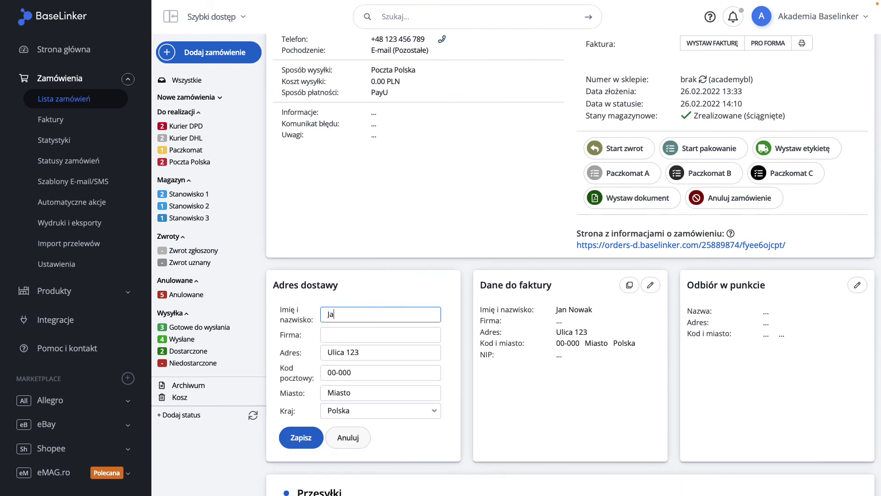
pyautogui.write('n Kowalski')
pyautogui.click(295, 436)
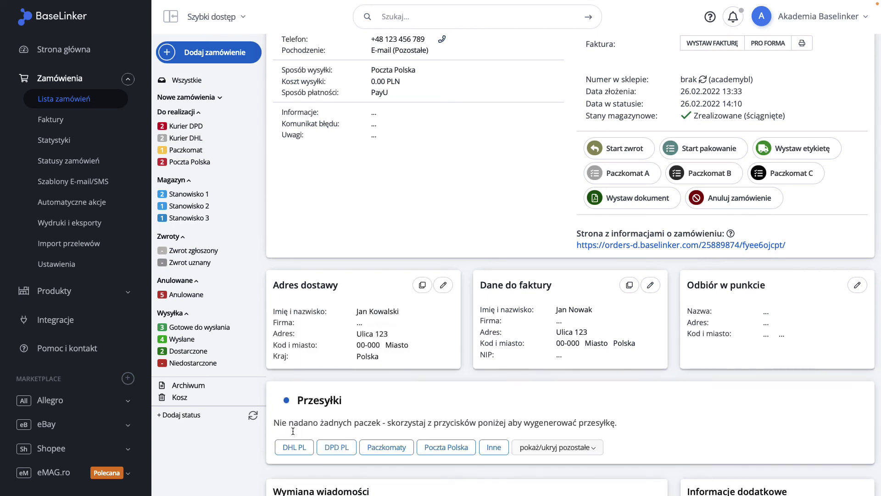
pyautogui.click(422, 285)
# Step: Return to the list of pro forma invoices and check the buyer's name on the document
pyautogui.click(85, 131)
pyautogui.click(253, 58)
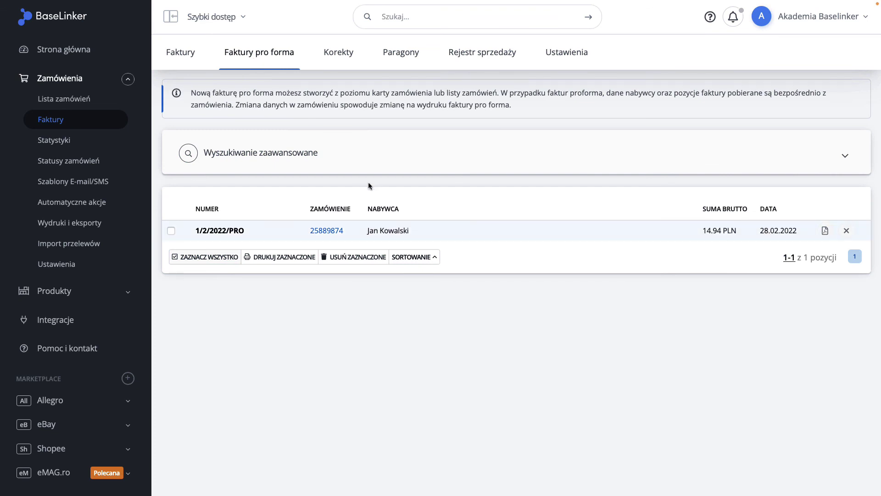
pyautogui.moveTo(417, 231); pyautogui.dragTo(367, 230)
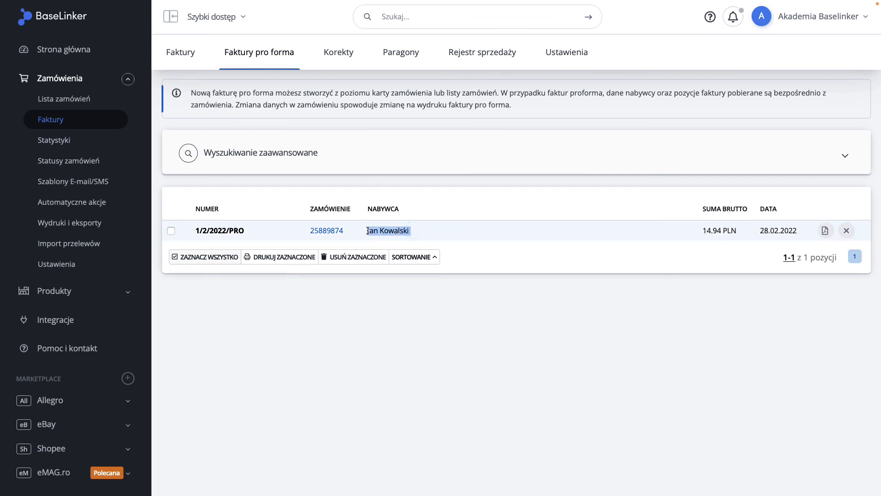
pyautogui.click(434, 231)
# Step: Cancel the pro forma invoice and permanently remove it from the system
pyautogui.click(846, 230)
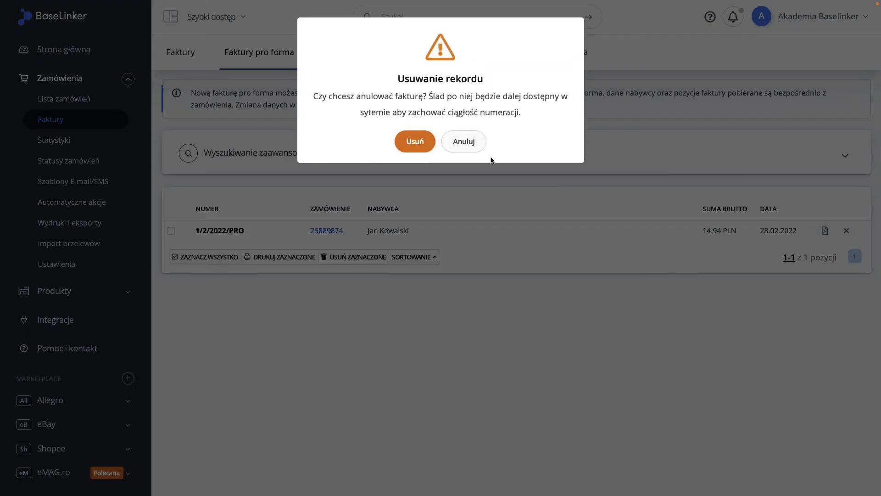
pyautogui.click(415, 142)
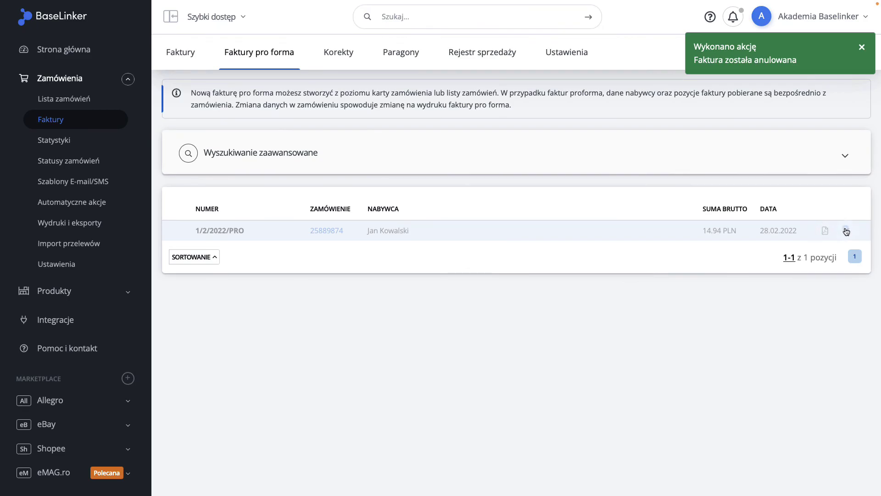
pyautogui.click(823, 228)
pyautogui.click(420, 128)
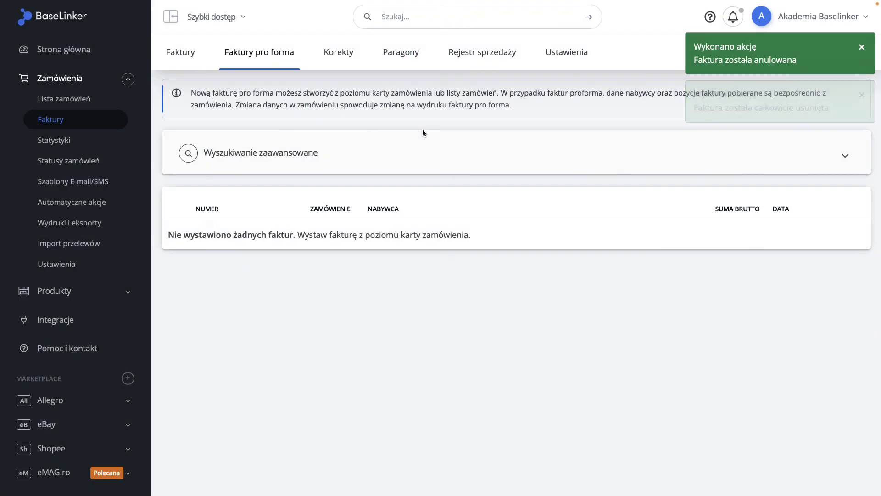
# Step: Open the list of all orders
pyautogui.click(53, 100)
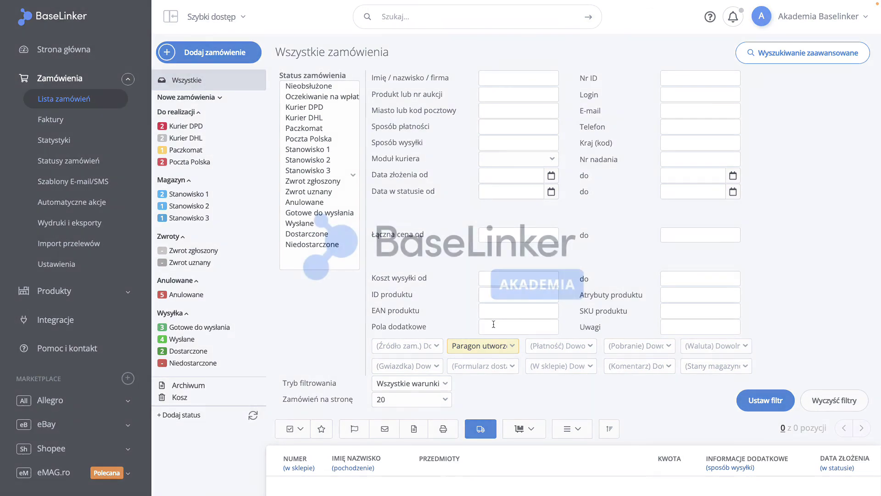